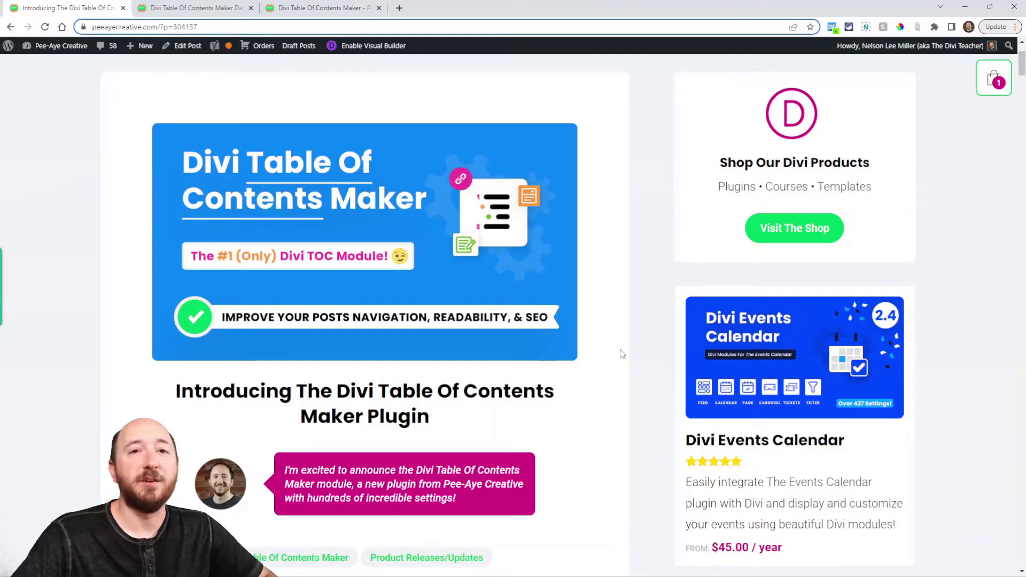
Scroll through the plugin's Features cards, then switch to the Table Of Contents Maker Demo tab.
{"action": "scroll", "coordinate": [619, 355], "scroll_direction": "down", "scroll_amount": 5}
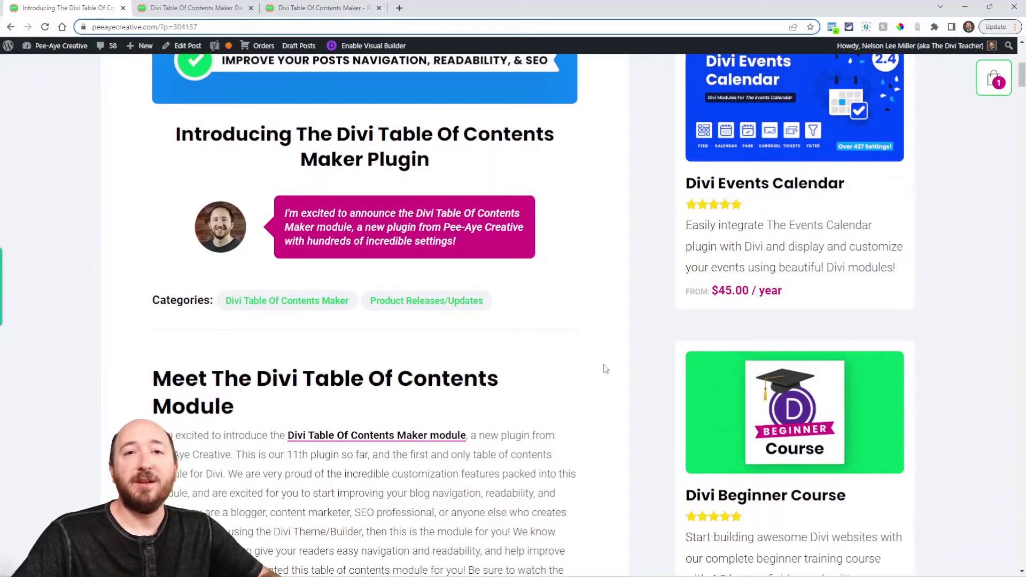
{"action": "scroll", "coordinate": [605, 369], "scroll_direction": "down", "scroll_amount": 5}
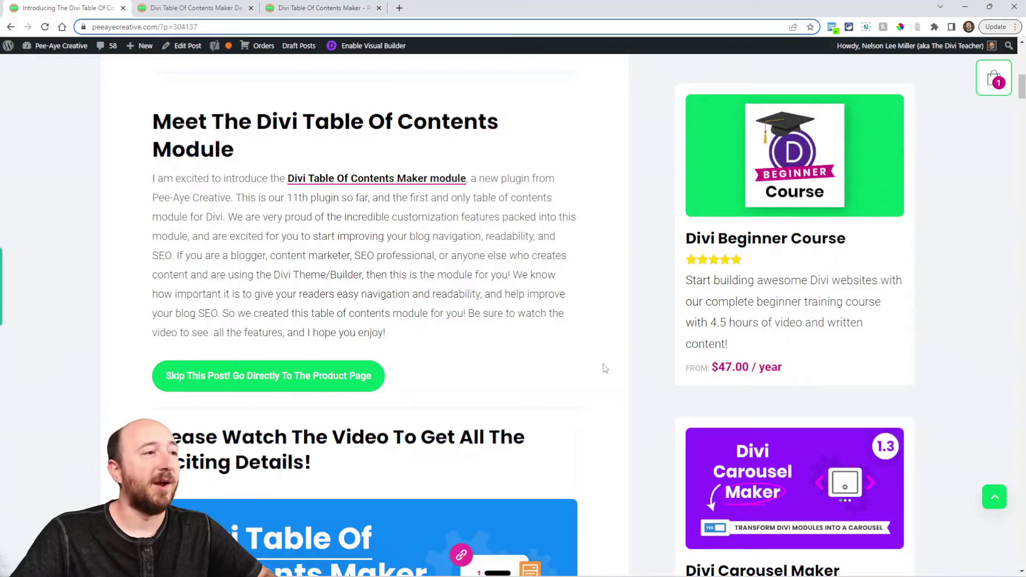
{"action": "scroll", "coordinate": [508, 320], "scroll_direction": "down", "scroll_amount": 10}
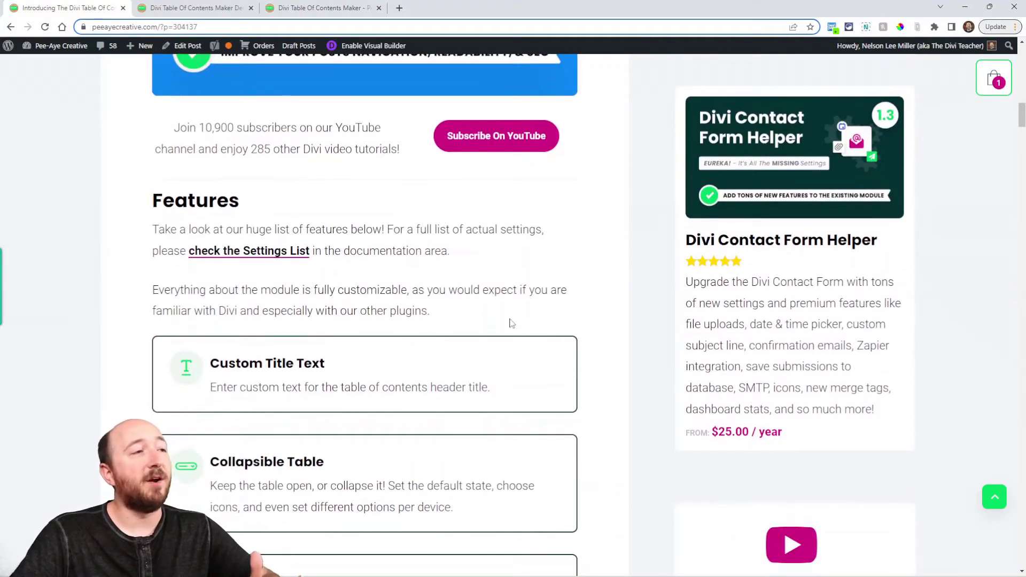
{"action": "scroll", "coordinate": [509, 324], "scroll_direction": "down", "scroll_amount": 2}
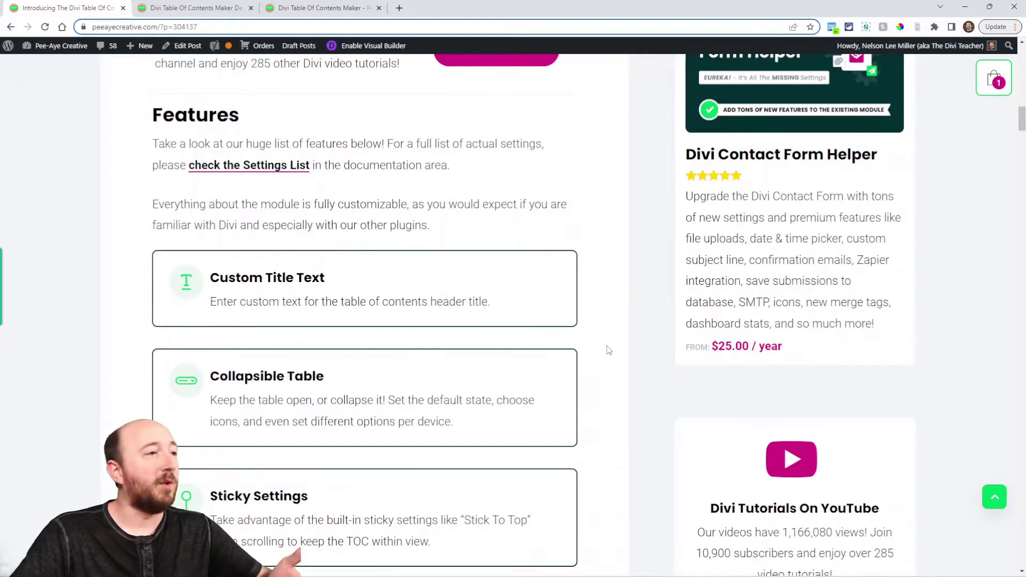
{"action": "scroll", "coordinate": [588, 369], "scroll_direction": "down", "scroll_amount": 1}
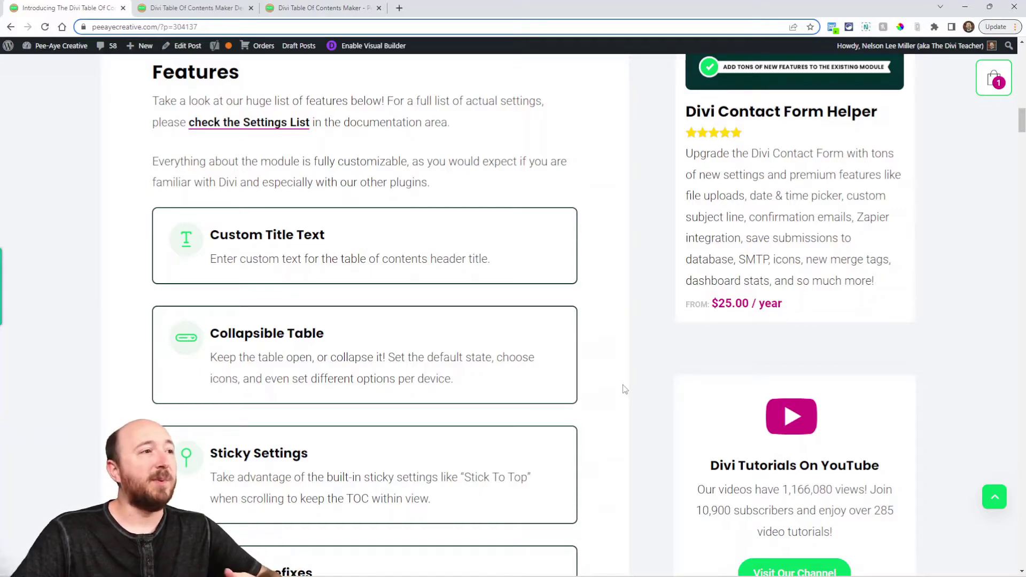
{"action": "scroll", "coordinate": [624, 389], "scroll_direction": "down", "scroll_amount": 12}
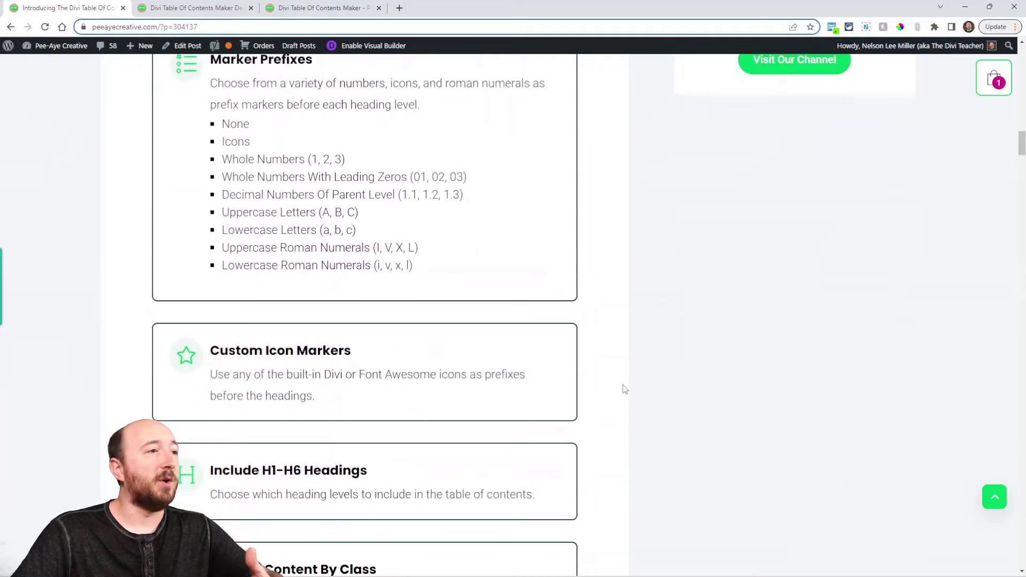
{"action": "scroll", "coordinate": [624, 389], "scroll_direction": "down", "scroll_amount": 13}
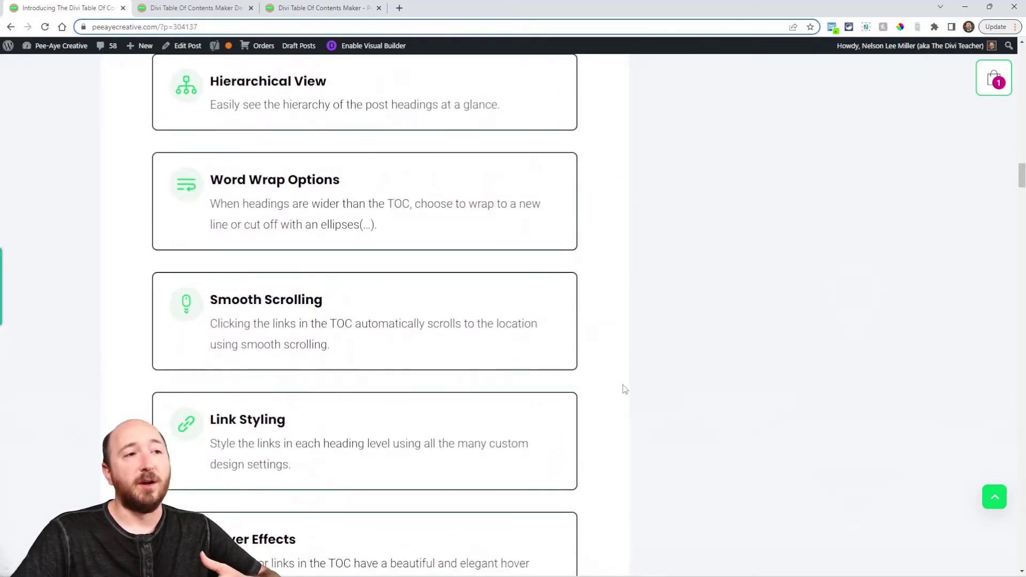
{"action": "scroll", "coordinate": [624, 389], "scroll_direction": "down", "scroll_amount": 12}
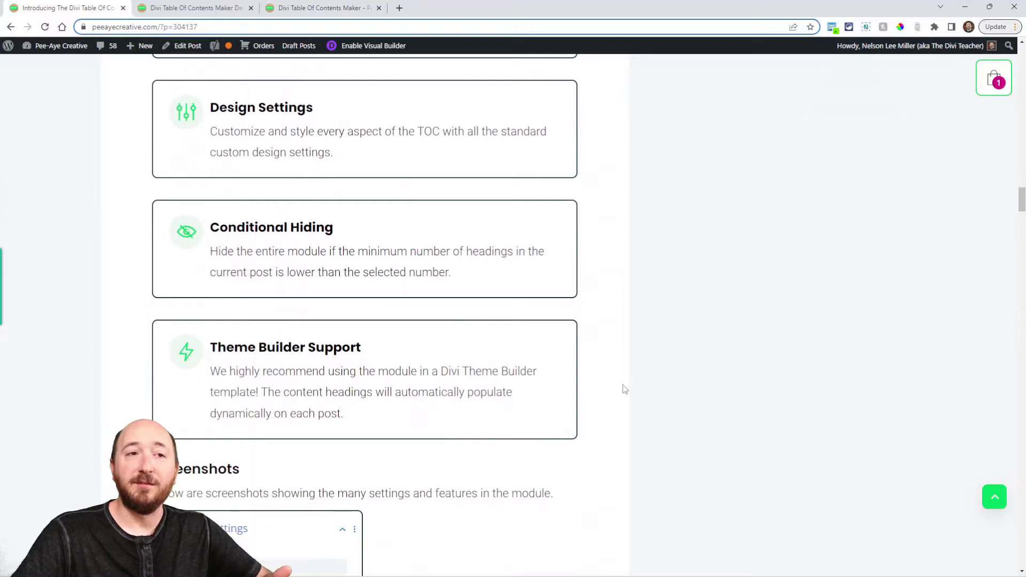
{"action": "key", "text": "ctrl+Tab"}
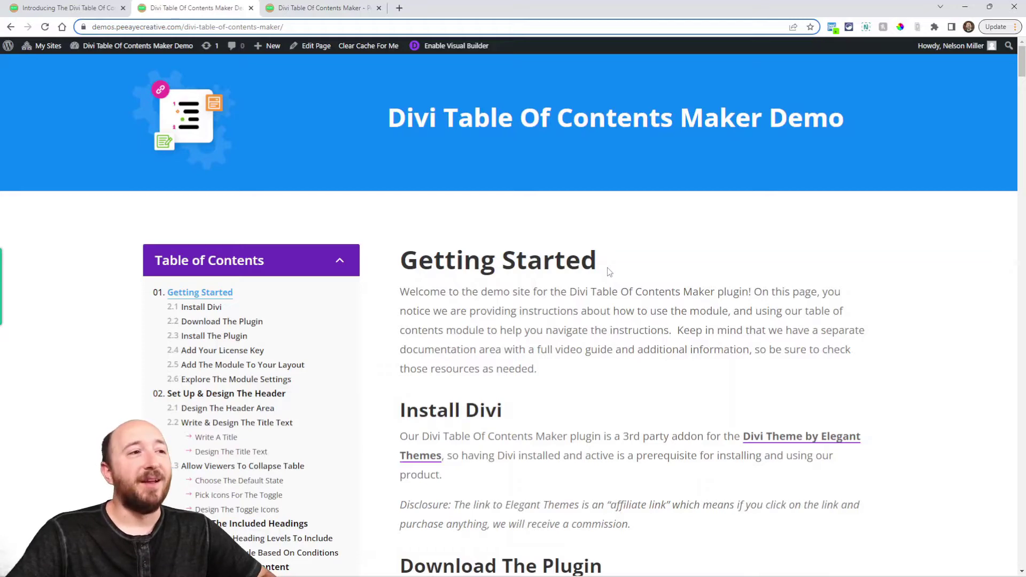
Scroll down the demo page and jump to the Write & Design The Title Text section.
{"action": "scroll", "coordinate": [614, 288], "scroll_direction": "down", "scroll_amount": 10}
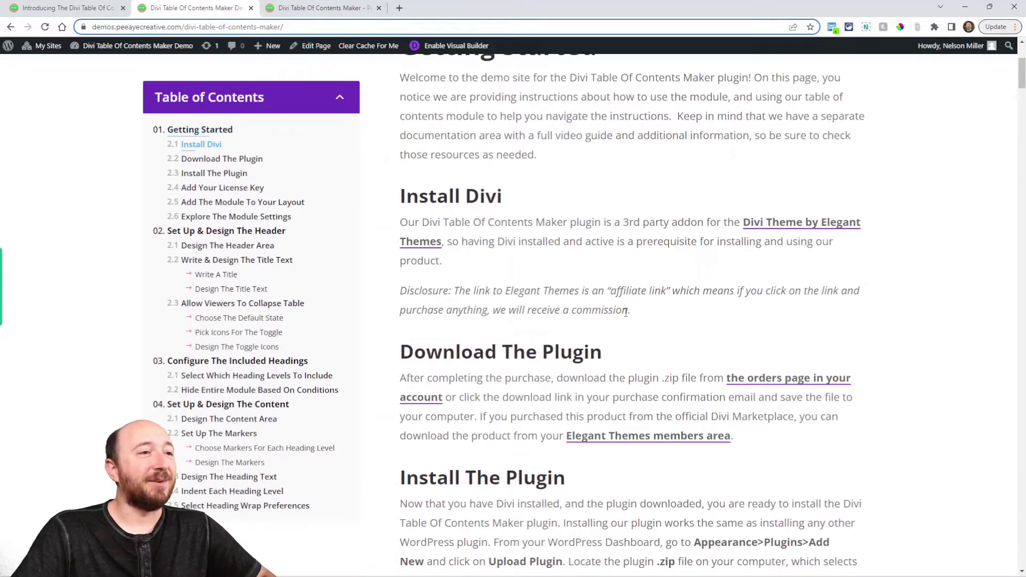
{"action": "scroll", "coordinate": [627, 317], "scroll_direction": "down", "scroll_amount": 12}
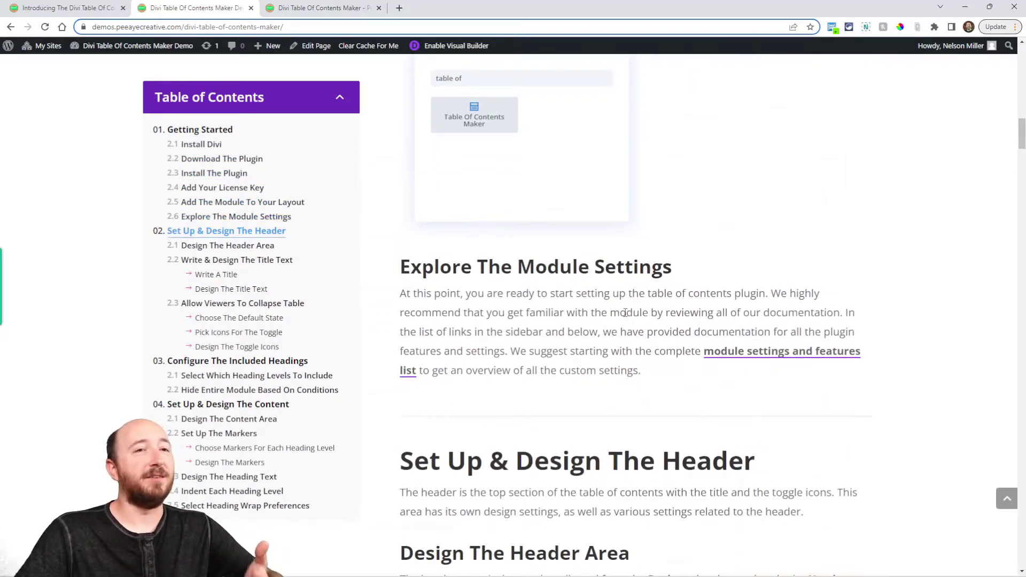
{"action": "scroll", "coordinate": [625, 312], "scroll_direction": "down", "scroll_amount": 4}
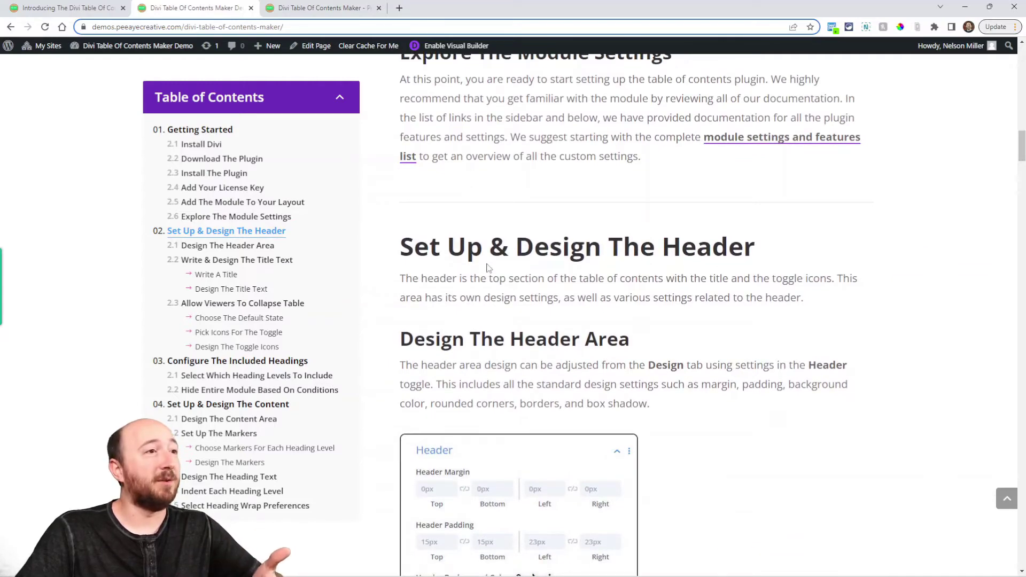
{"action": "scroll", "coordinate": [489, 267], "scroll_direction": "down", "scroll_amount": 8}
{"action": "scroll", "coordinate": [549, 273], "scroll_direction": "down", "scroll_amount": 2}
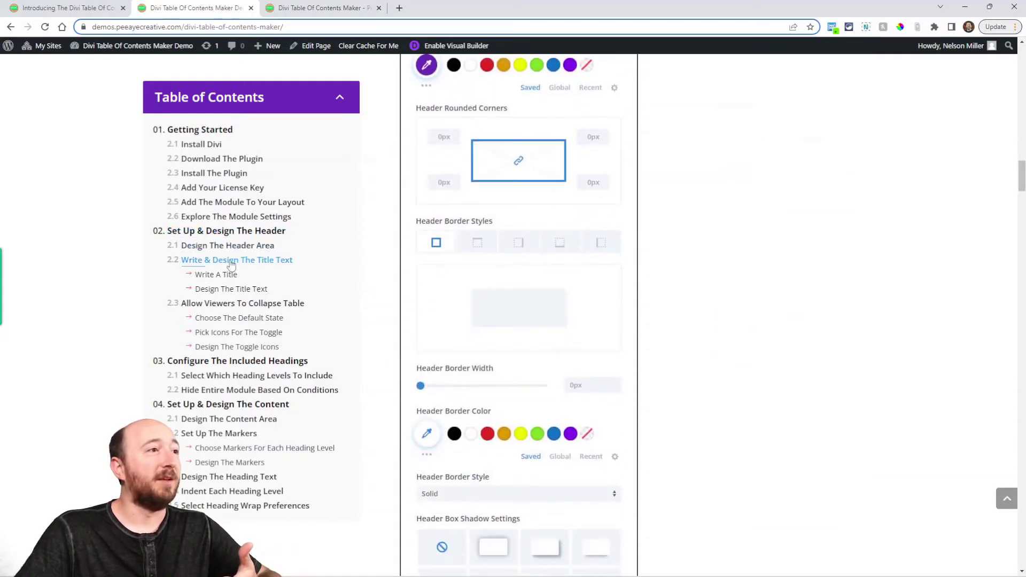
{"action": "left_click", "coordinate": [244, 261]}
{"action": "scroll", "coordinate": [225, 235], "scroll_direction": "up", "scroll_amount": 12}
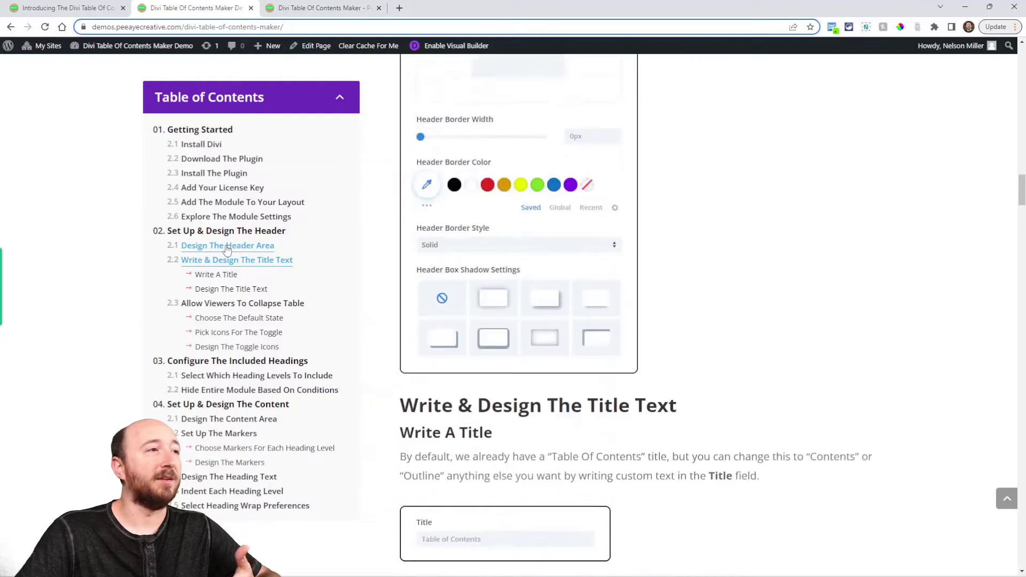
Jump to the Add The Module and Install The Plugin sections, then collapse and re-expand the TOC.
{"action": "left_click", "coordinate": [204, 203]}
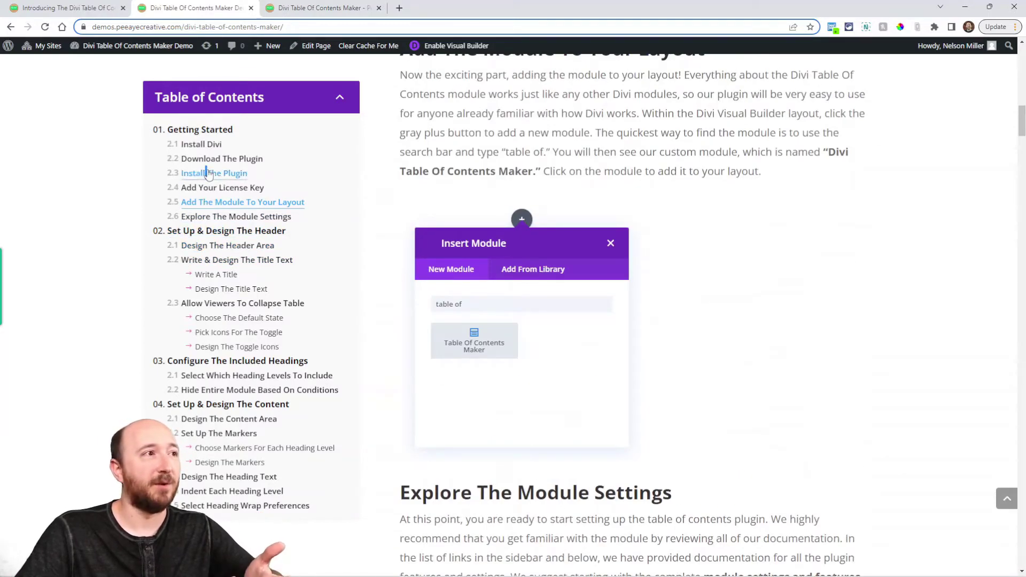
{"action": "left_click", "coordinate": [209, 175]}
{"action": "left_click", "coordinate": [297, 107]}
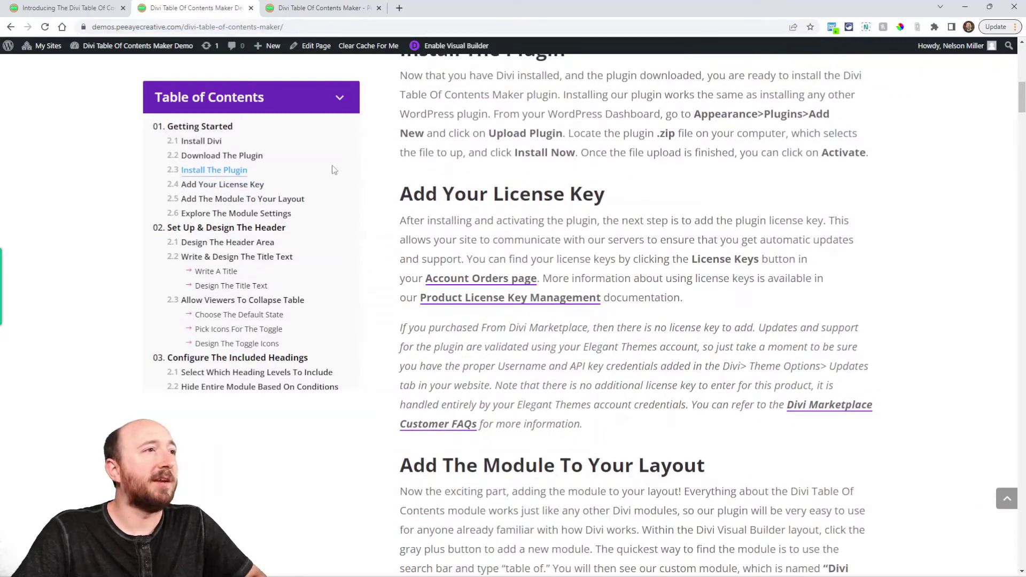
{"action": "left_click", "coordinate": [289, 104]}
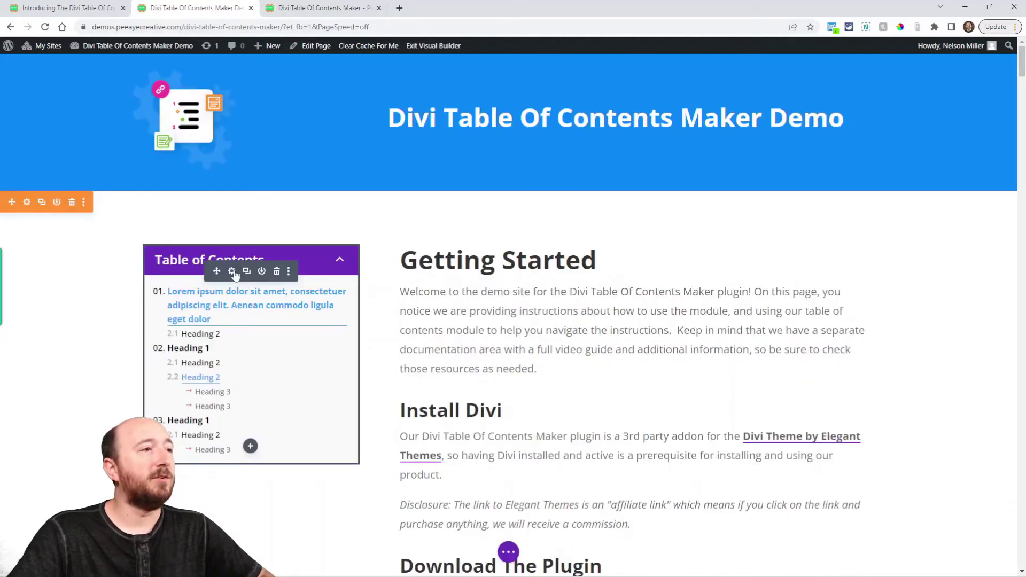
In the TOC module settings, toggle Allow Collapse/Expand off and on, and per-device mode on and off.
{"action": "left_click", "coordinate": [232, 272]}
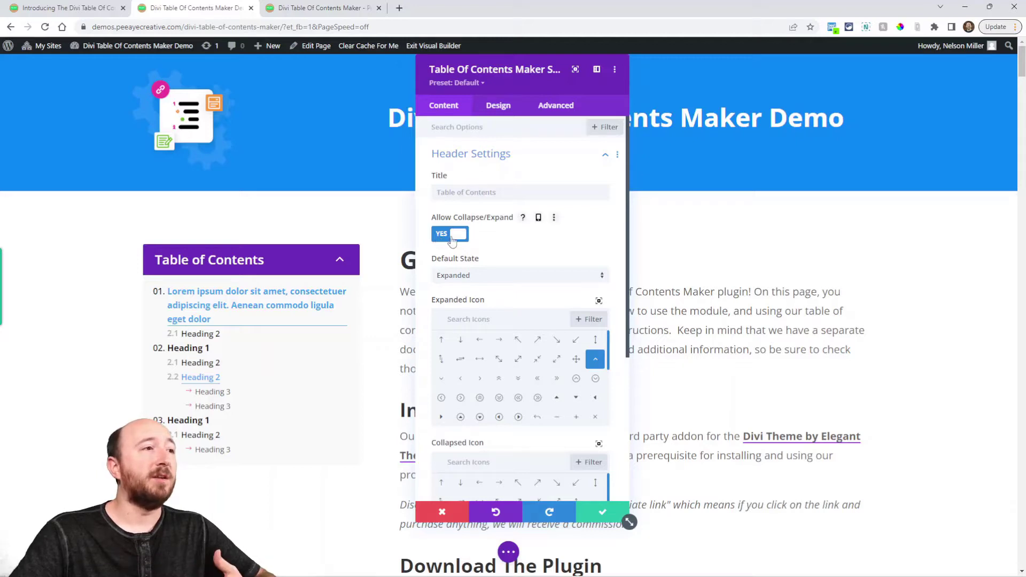
{"action": "left_click", "coordinate": [450, 235]}
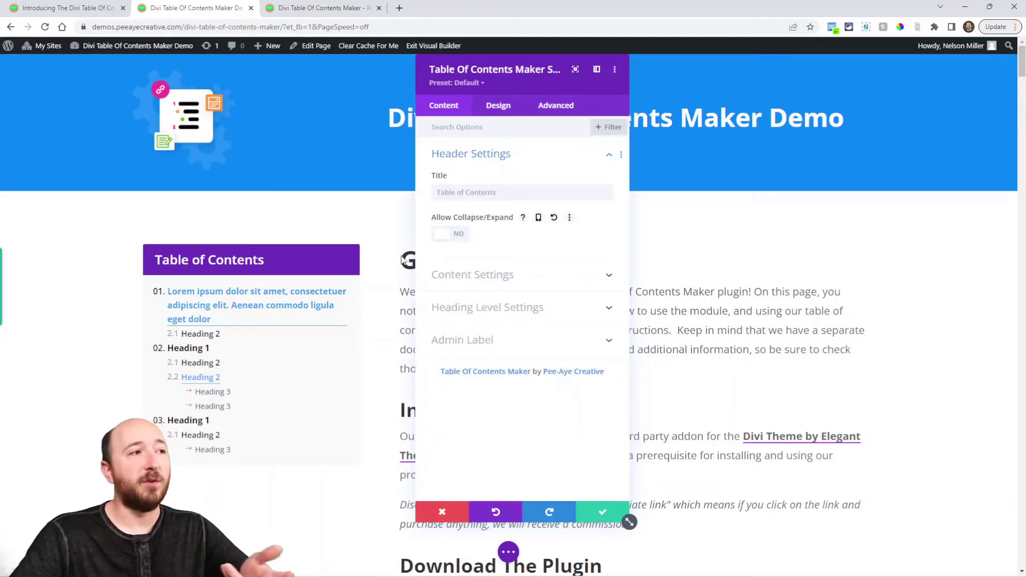
{"action": "left_click", "coordinate": [456, 237]}
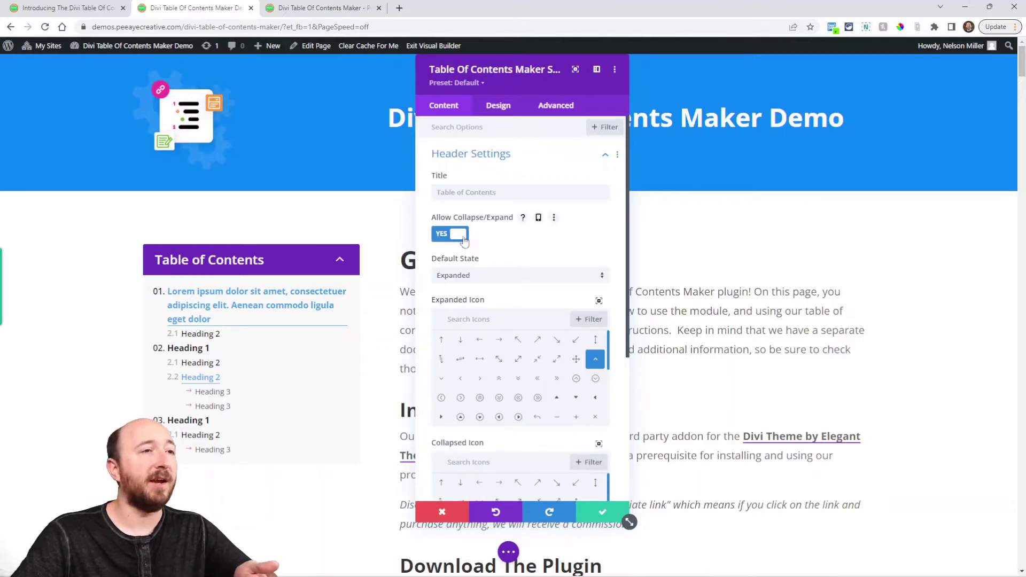
{"action": "left_click", "coordinate": [539, 217]}
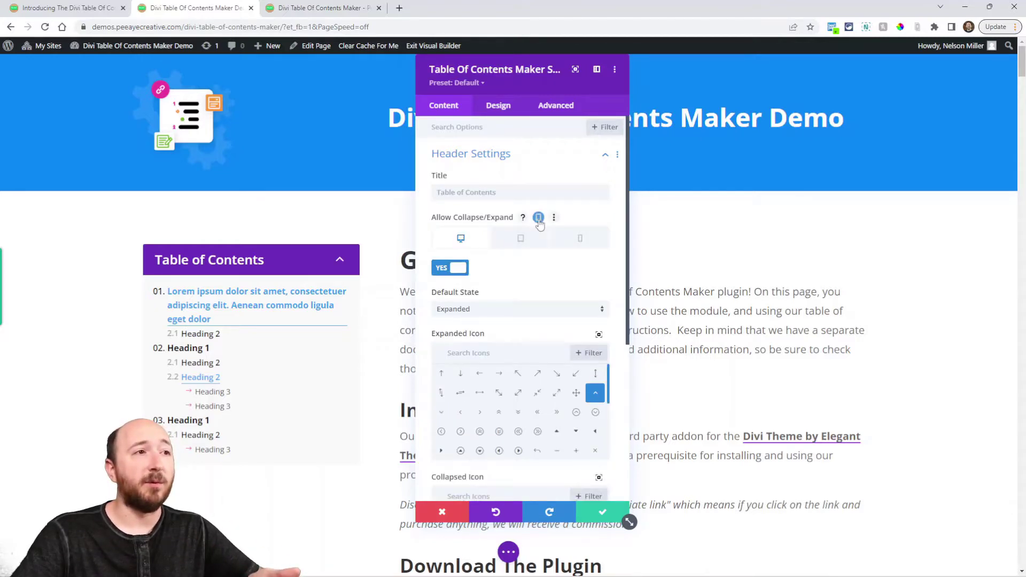
{"action": "left_click", "coordinate": [538, 218]}
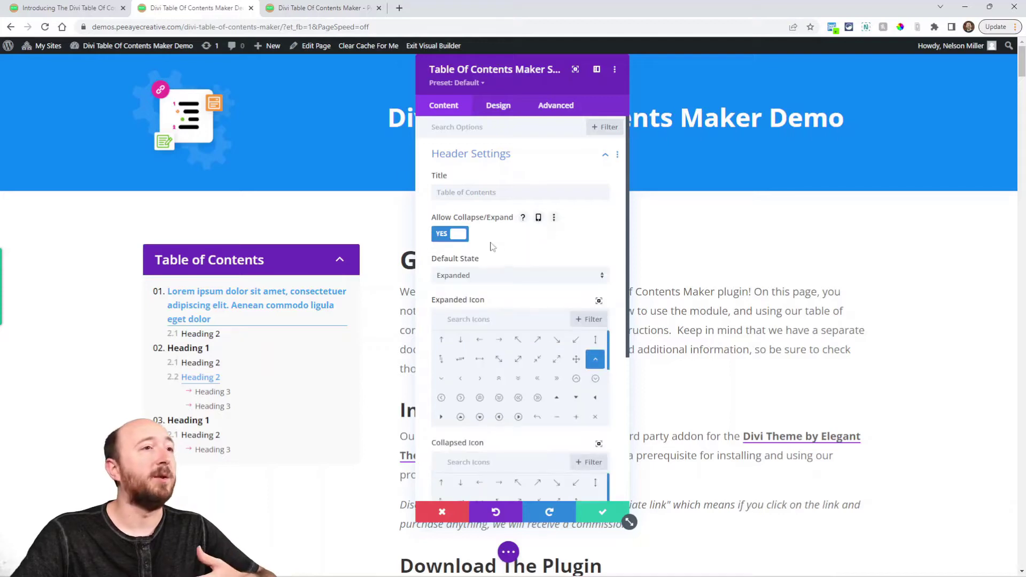
Set the table of contents' default state to Expanded.
{"action": "scroll", "coordinate": [513, 233], "scroll_direction": "down", "scroll_amount": 1}
{"action": "scroll", "coordinate": [513, 234], "scroll_direction": "down", "scroll_amount": 1}
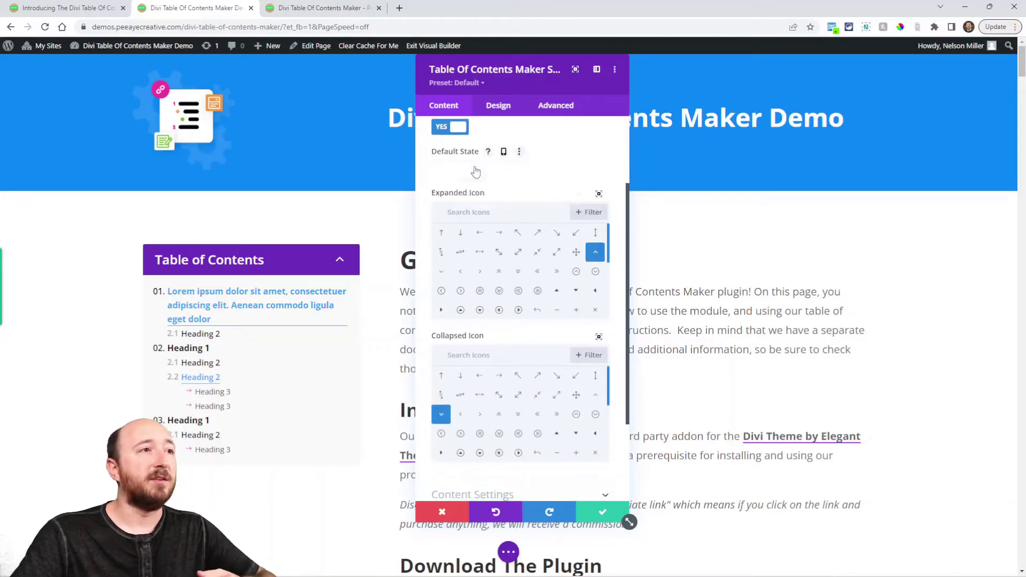
{"action": "left_click", "coordinate": [474, 169]}
{"action": "left_click", "coordinate": [502, 196]}
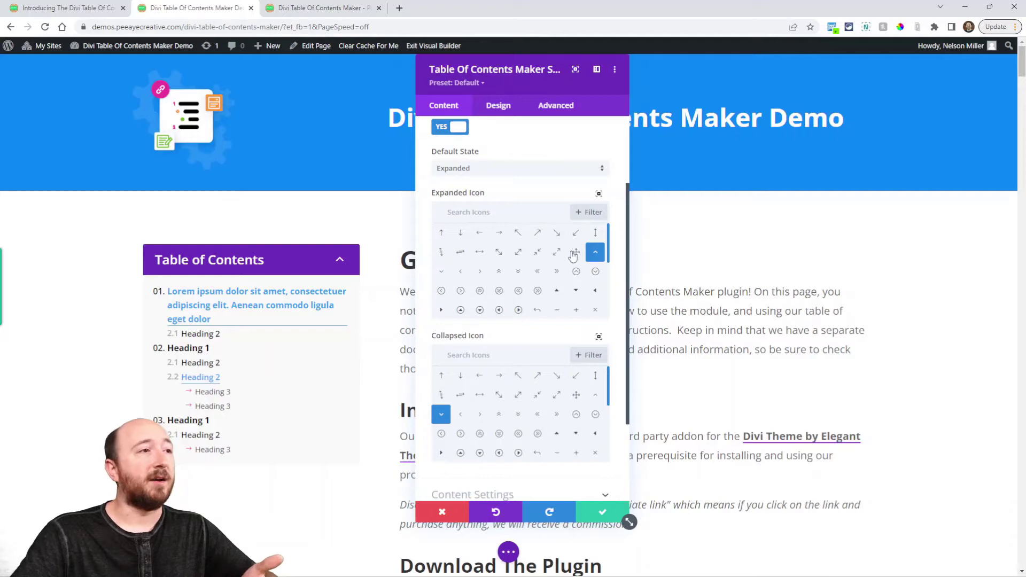
Try diagonal arrow, down and up triangle expanded icons, return to the up caret, and expand Content Settings.
{"action": "left_click", "coordinate": [517, 252]}
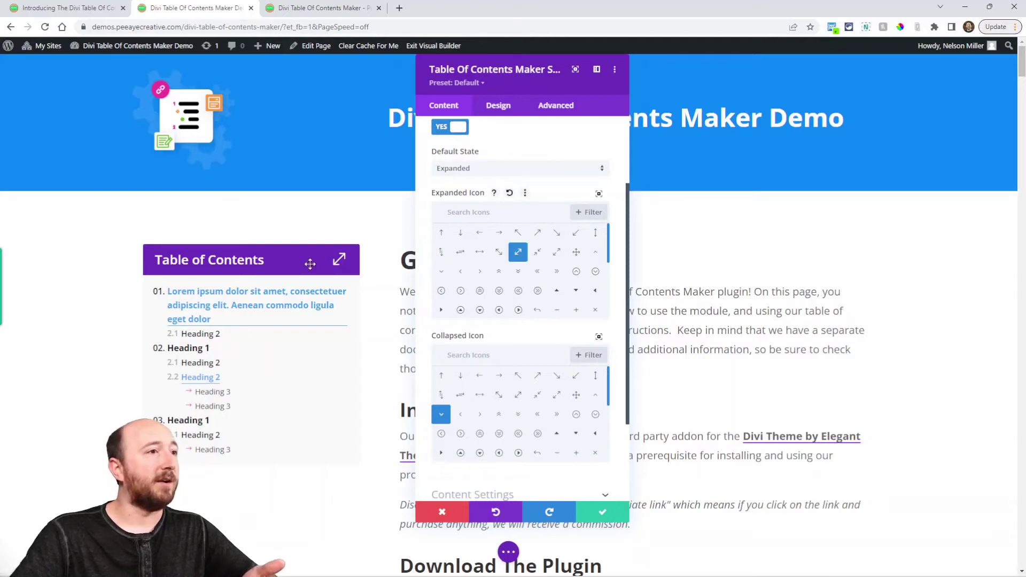
{"action": "left_click", "coordinate": [576, 292]}
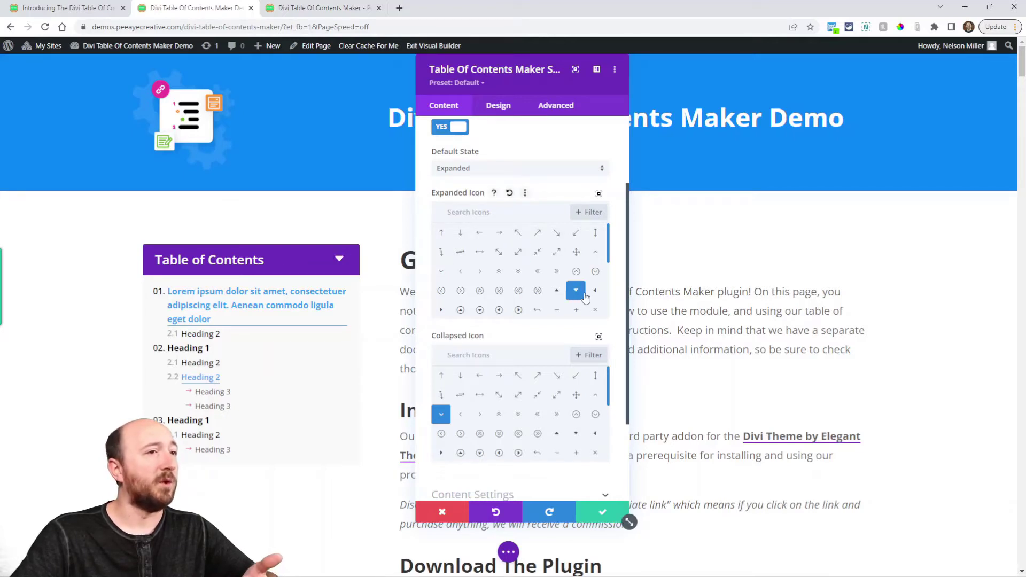
{"action": "left_click", "coordinate": [556, 291]}
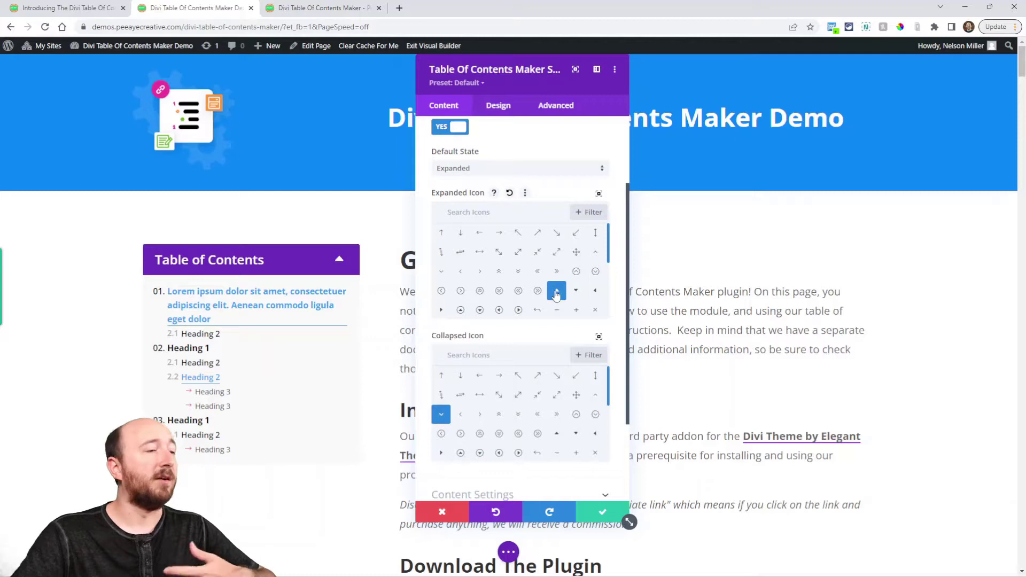
{"action": "left_click", "coordinate": [595, 252]}
{"action": "scroll", "coordinate": [545, 374], "scroll_direction": "down", "scroll_amount": 2}
{"action": "left_click", "coordinate": [499, 376]}
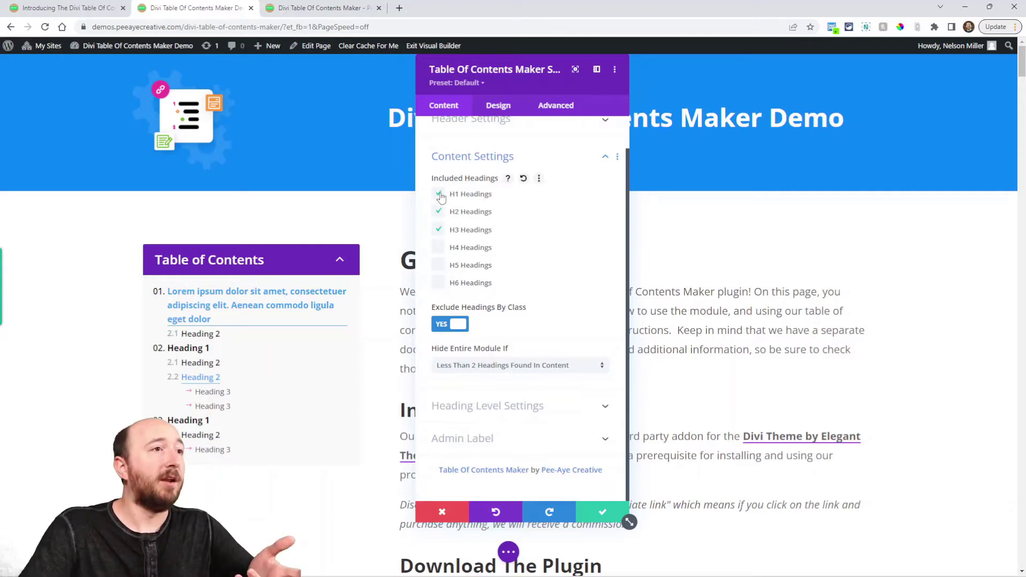
Toggle H3 and H4 heading inclusion off and back, read the exclude-by-class help, then save the module.
{"action": "left_click", "coordinate": [438, 230]}
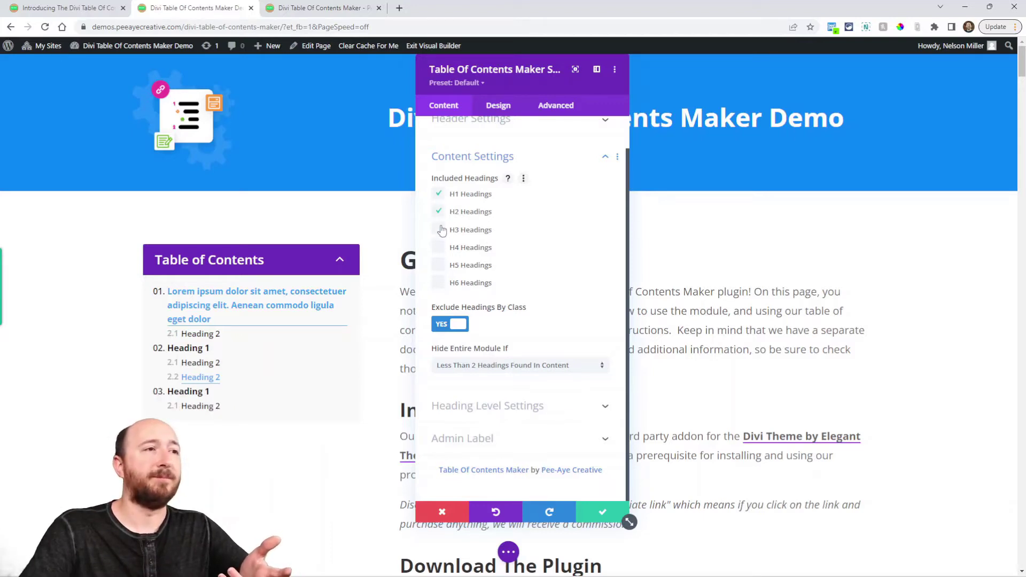
{"action": "left_click", "coordinate": [439, 231]}
{"action": "left_click", "coordinate": [439, 248]}
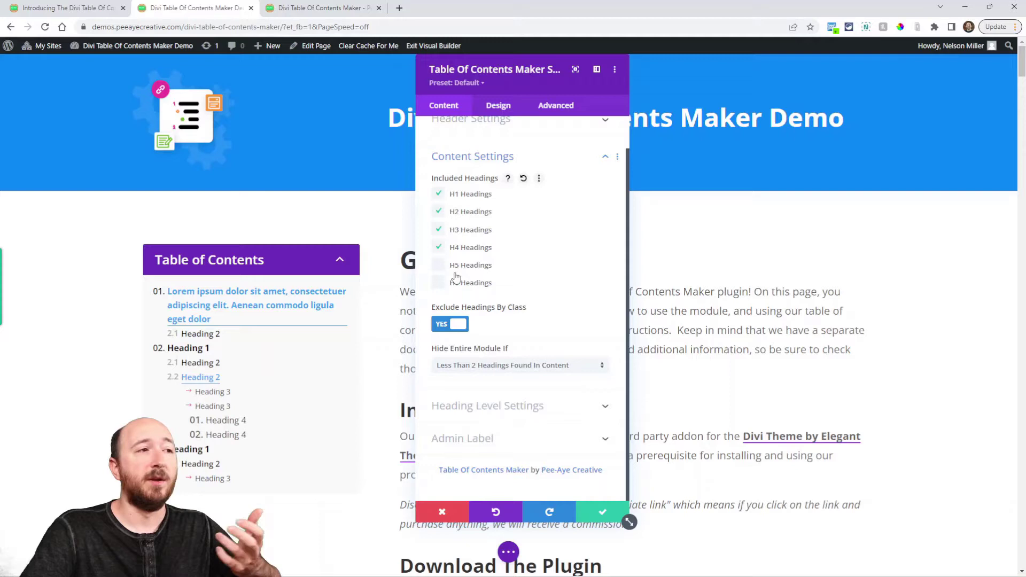
{"action": "left_click", "coordinate": [439, 249]}
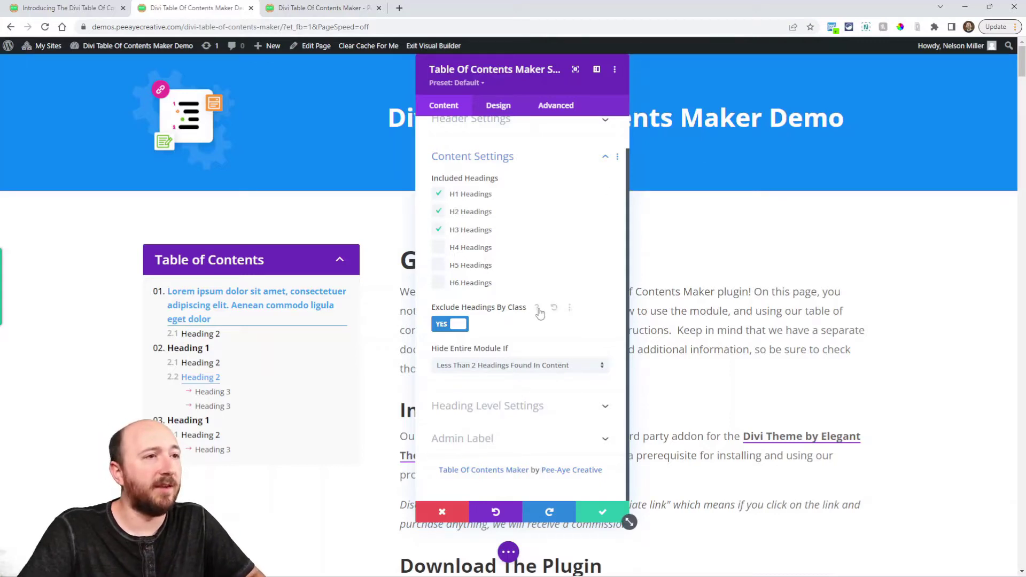
{"action": "left_click", "coordinate": [535, 309]}
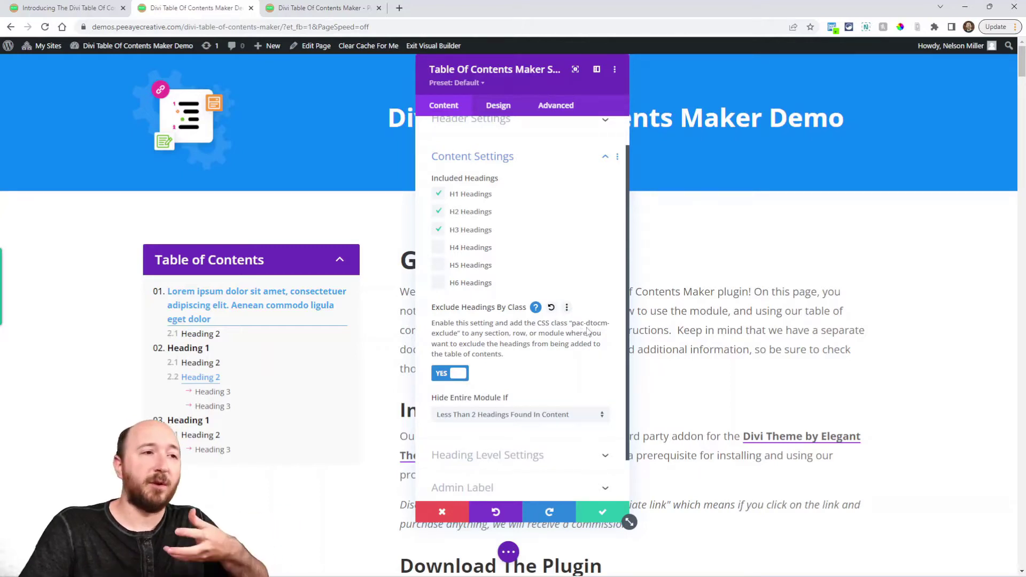
{"action": "left_click", "coordinate": [603, 512]}
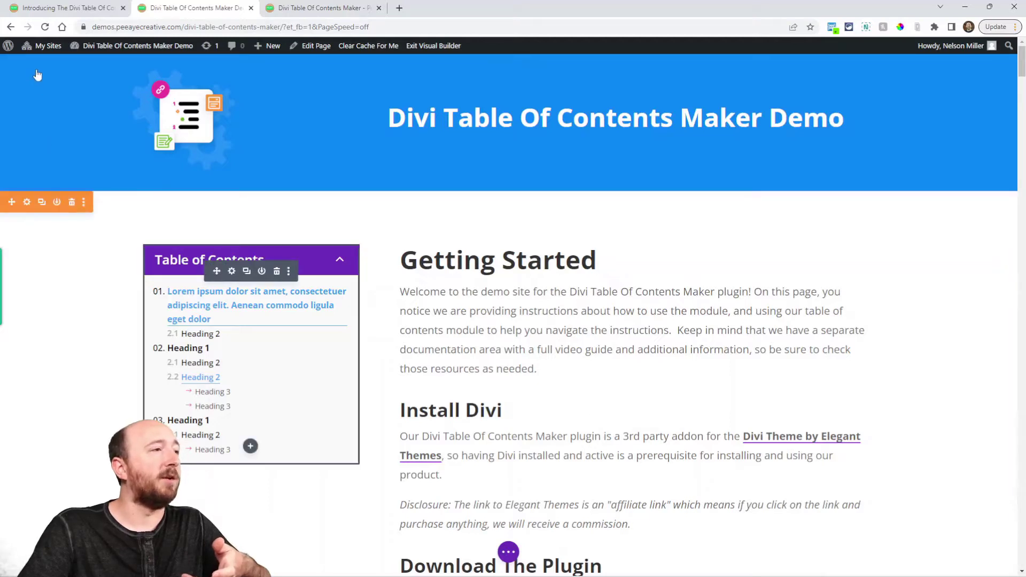
Start entering the pac-dtocm-exclude class in the section's Advanced CSS Class field, then discard the changes.
{"action": "left_click", "coordinate": [27, 201]}
{"action": "left_click", "coordinate": [556, 106]}
{"action": "left_click", "coordinate": [472, 153]}
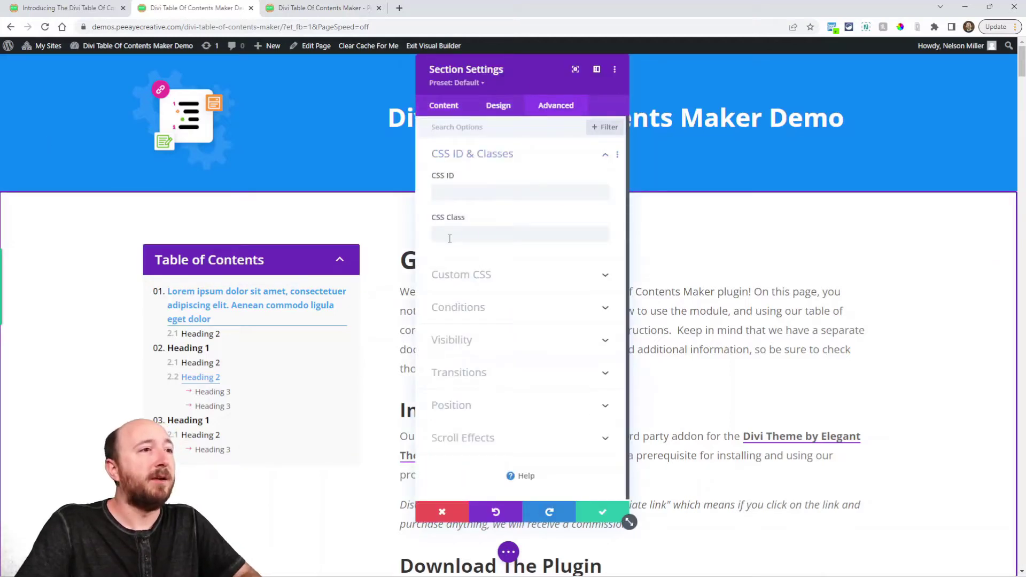
{"action": "left_click", "coordinate": [449, 235]}
{"action": "type", "text": "pac-dtocm-exclude"}
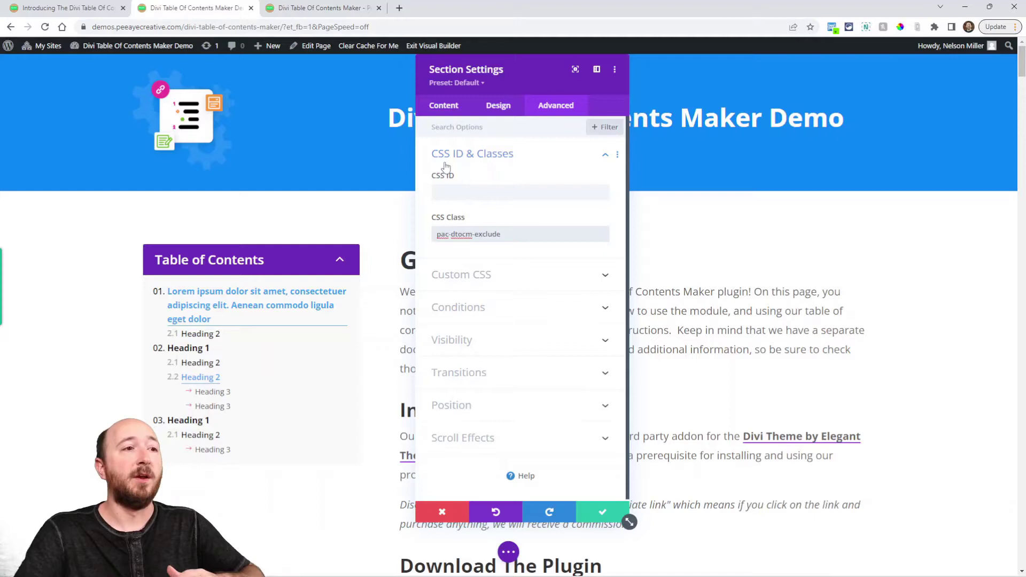
{"action": "left_click", "coordinate": [442, 511]}
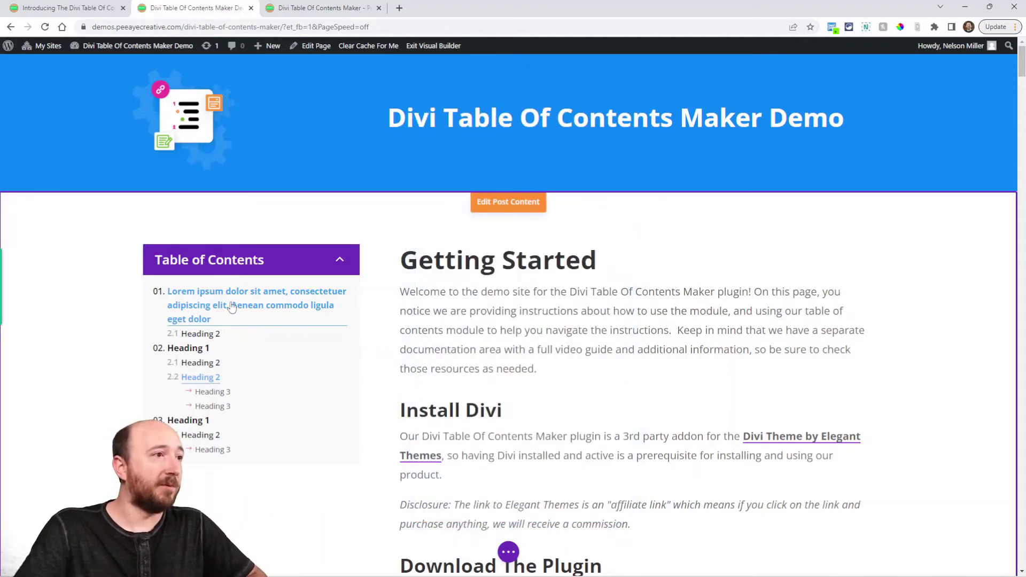
Reopen the TOC module's Content Settings and set Hide Entire Module If to 'Less Than 3 Headings Found In Content'.
{"action": "left_click", "coordinate": [244, 348]}
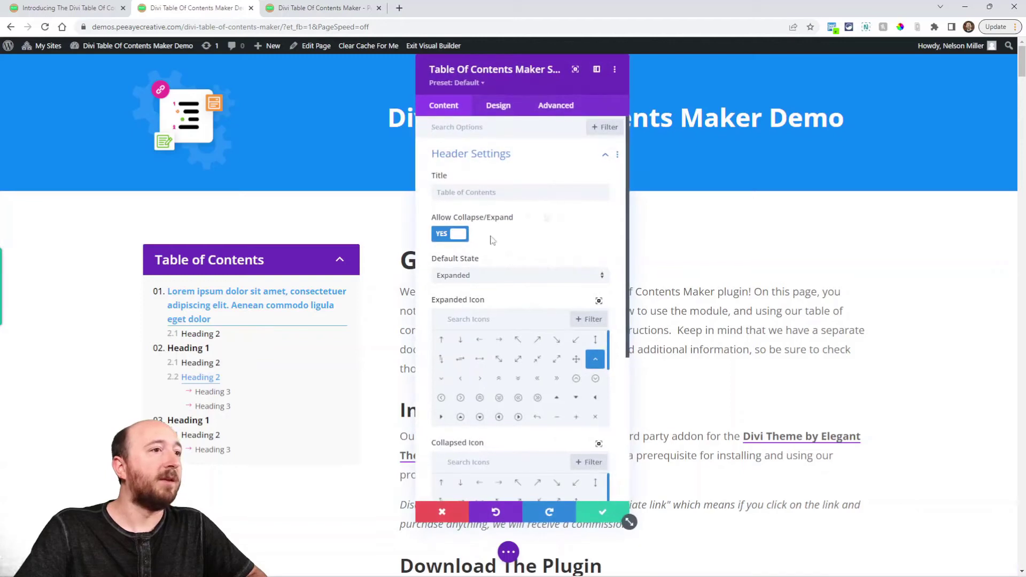
{"action": "scroll", "coordinate": [535, 374], "scroll_direction": "down", "scroll_amount": 6}
{"action": "left_click", "coordinate": [491, 374]}
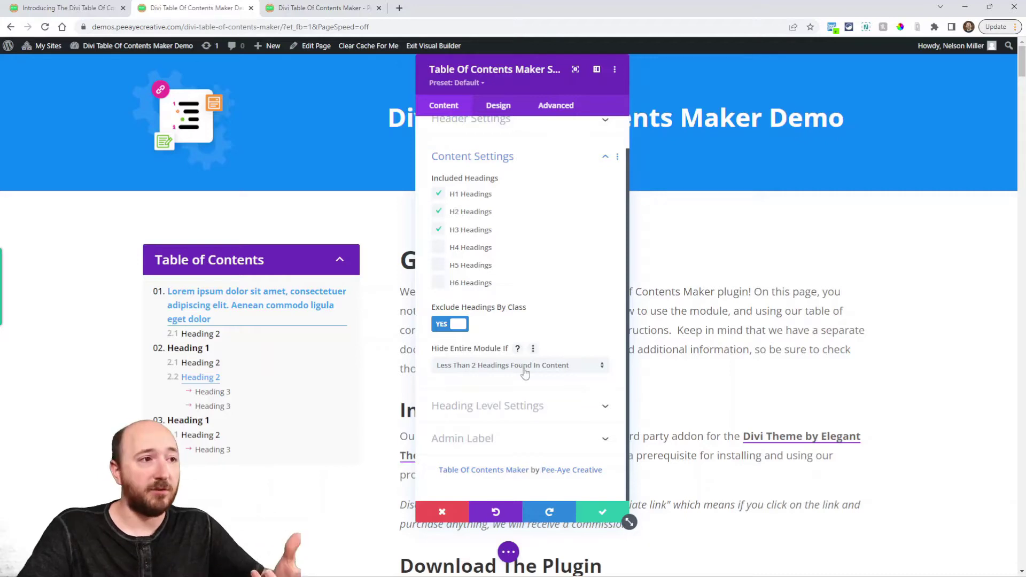
{"action": "left_click", "coordinate": [485, 366]}
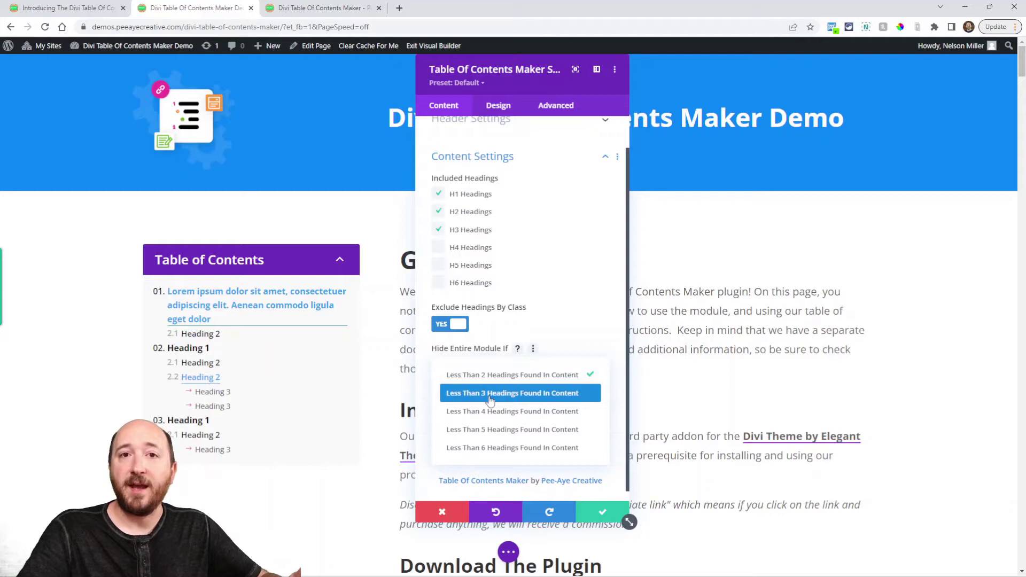
{"action": "left_click", "coordinate": [490, 395]}
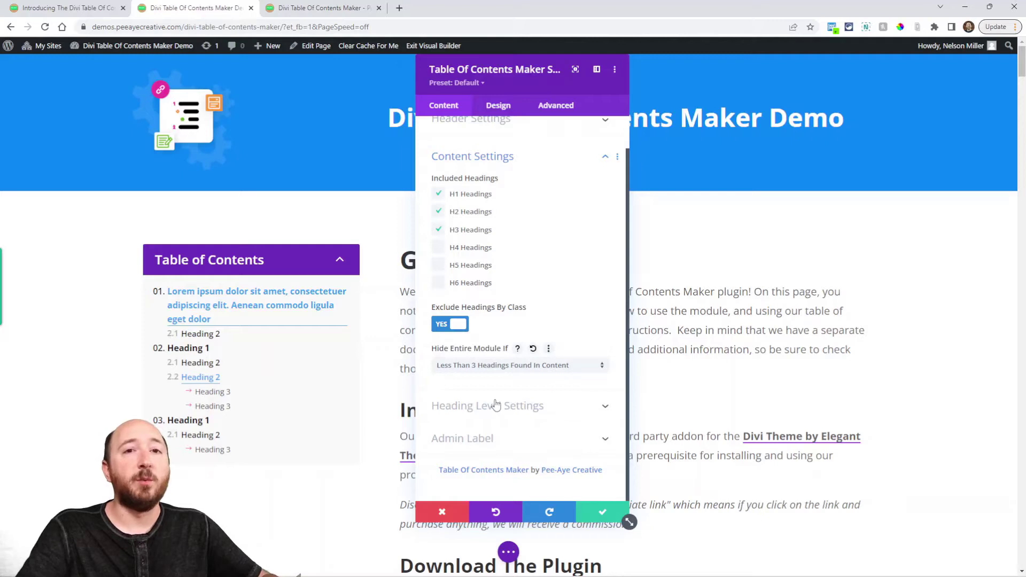
{"action": "left_click", "coordinate": [505, 366]}
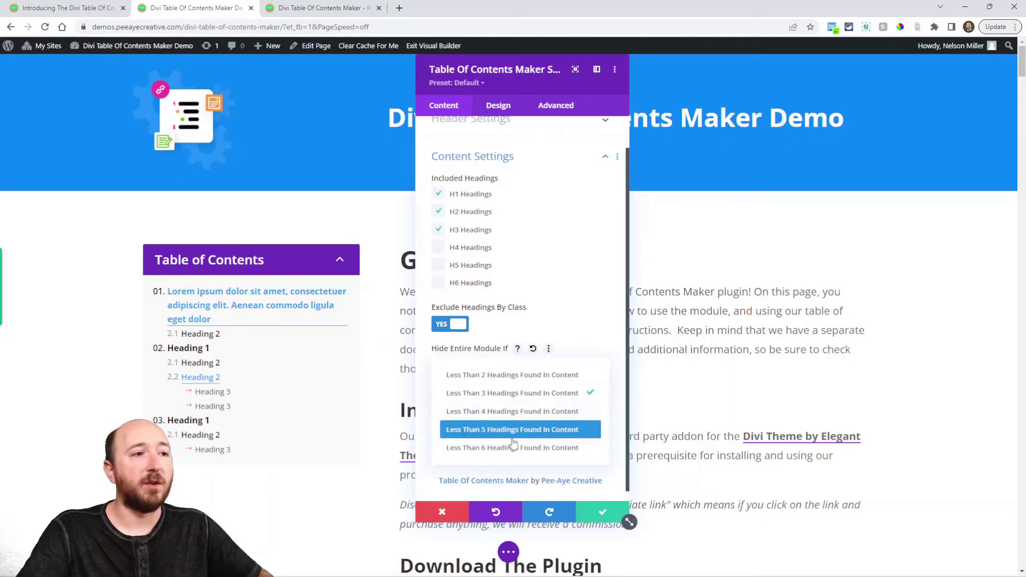
Open Heading Level Settings and try no markers, then icon bullets, for H1 entries.
{"action": "left_click", "coordinate": [576, 365]}
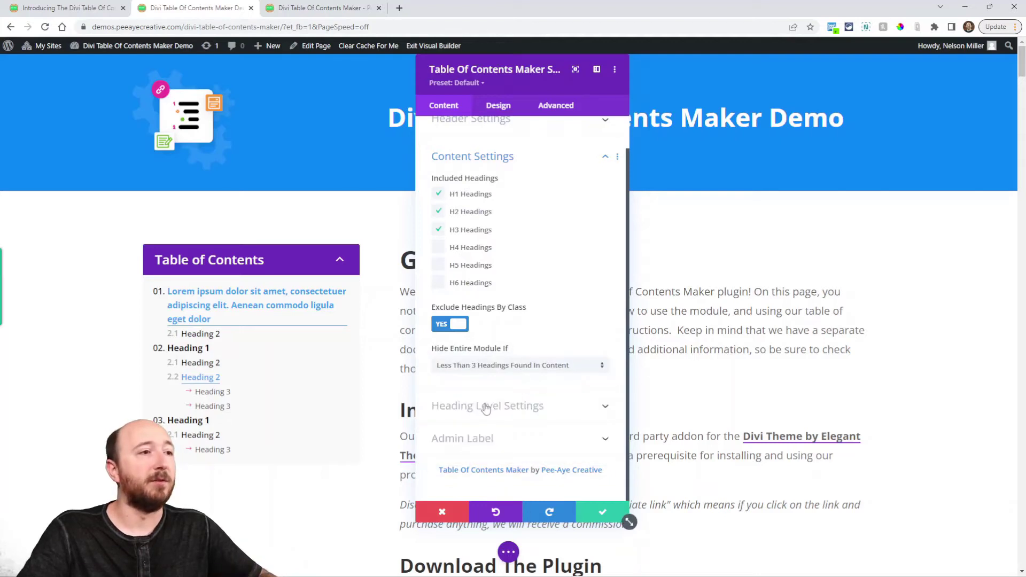
{"action": "left_click", "coordinate": [460, 407]}
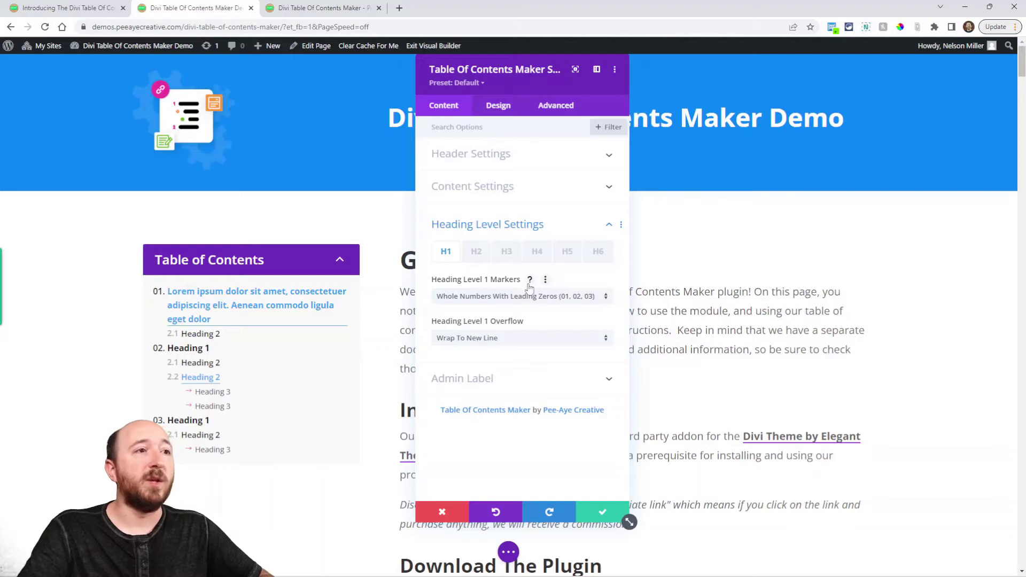
{"action": "left_click", "coordinate": [514, 297]}
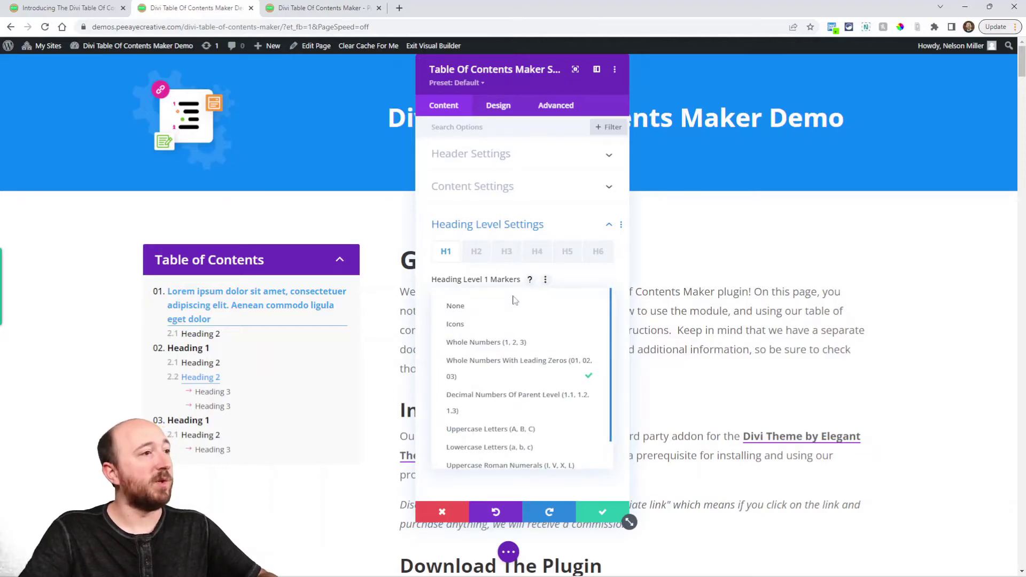
{"action": "left_click", "coordinate": [491, 315]}
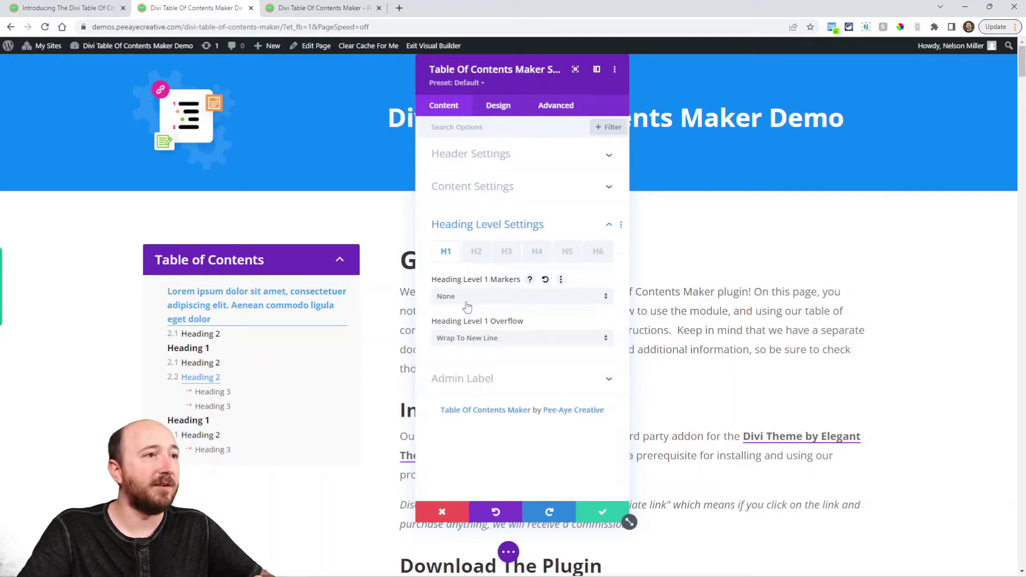
{"action": "left_click", "coordinate": [465, 302]}
{"action": "left_click", "coordinate": [469, 324]}
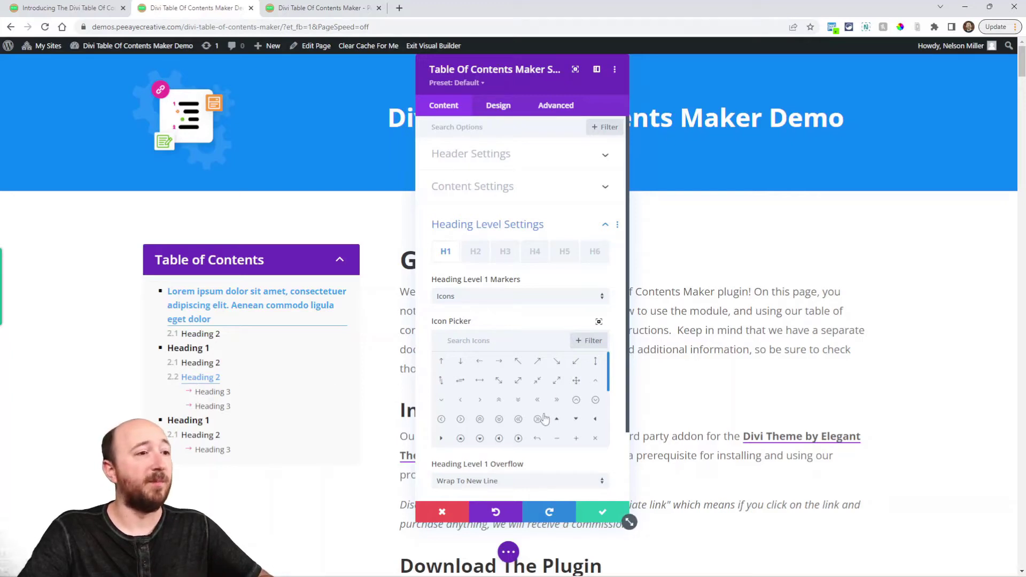
{"action": "scroll", "coordinate": [540, 414], "scroll_direction": "down", "scroll_amount": 5}
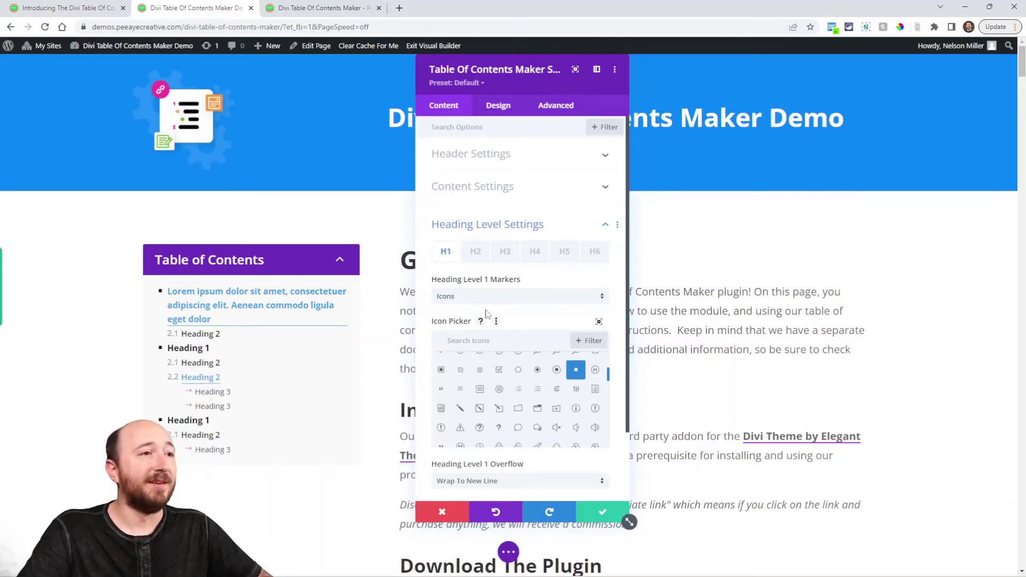
Try 1, 2, 3, leading-zero, and 1.1-style numbering for H1 entries.
{"action": "left_click", "coordinate": [506, 297]}
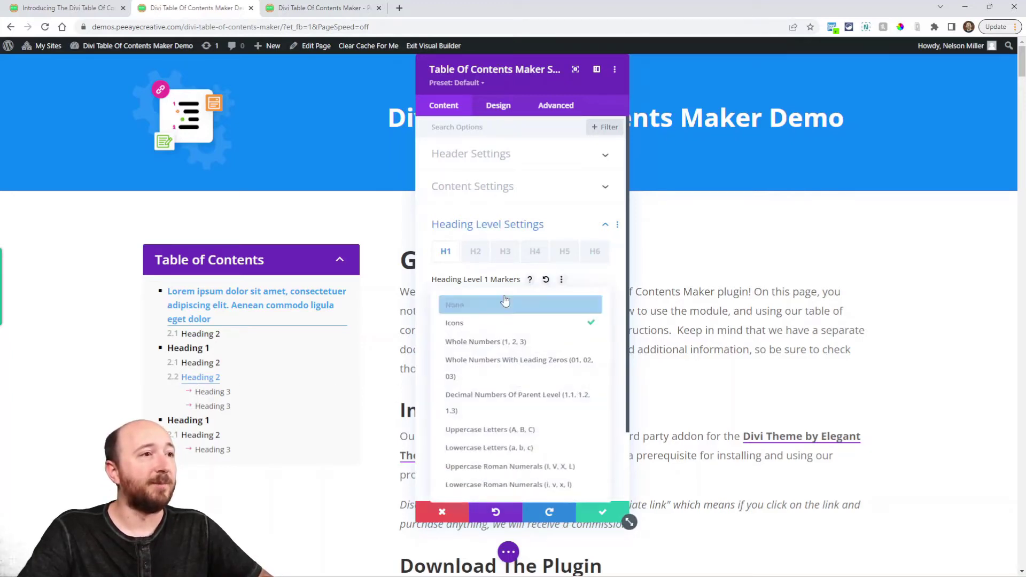
{"action": "left_click", "coordinate": [485, 342]}
{"action": "left_click", "coordinate": [477, 296]}
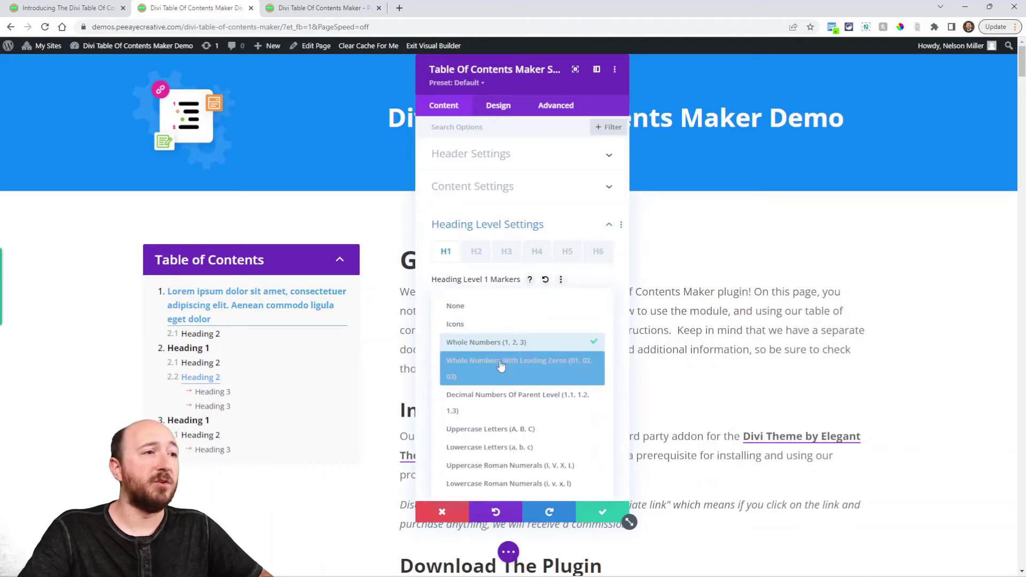
{"action": "left_click", "coordinate": [495, 379]}
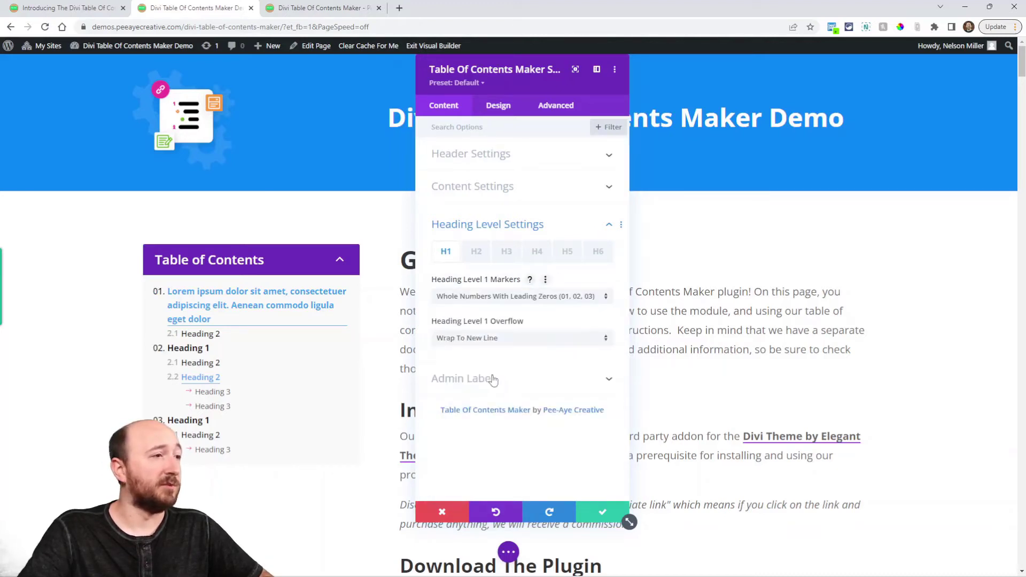
{"action": "left_click", "coordinate": [495, 296]}
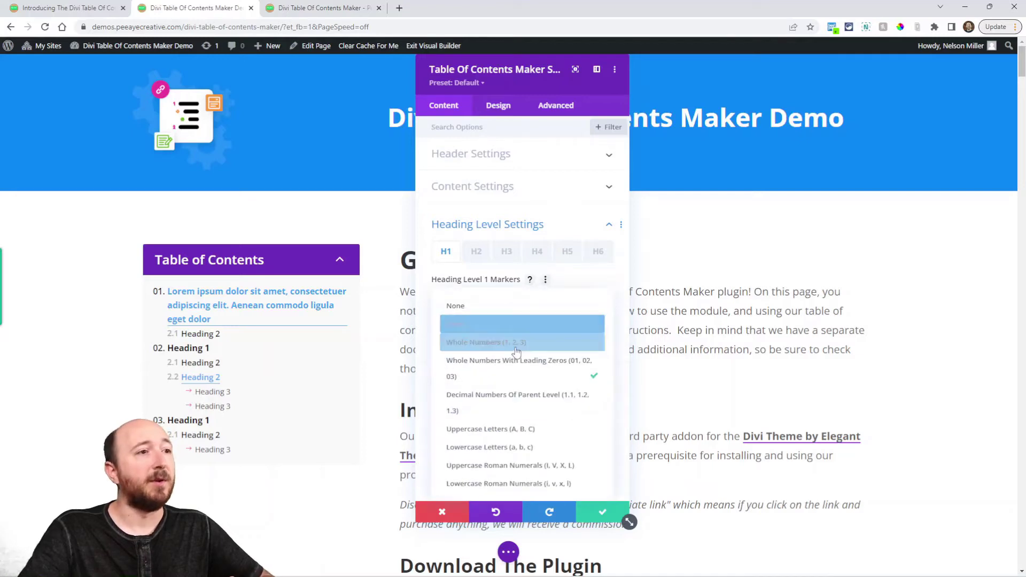
{"action": "left_click", "coordinate": [507, 396]}
Try A, B, C and a, b, c letters, then settle on uppercase Roman numerals for H1 entries.
{"action": "left_click", "coordinate": [482, 298]}
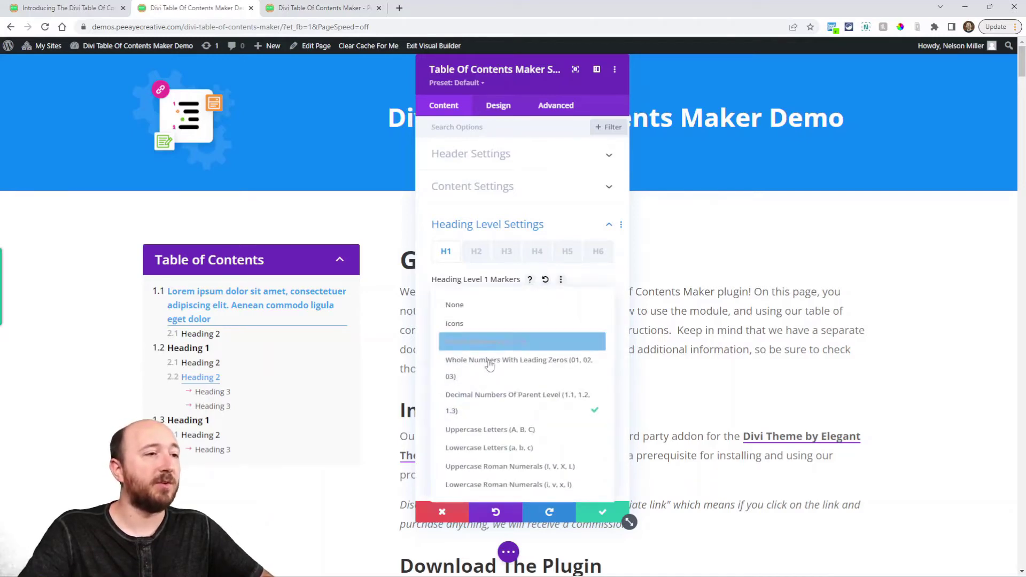
{"action": "left_click", "coordinate": [492, 429]}
{"action": "left_click", "coordinate": [470, 298]}
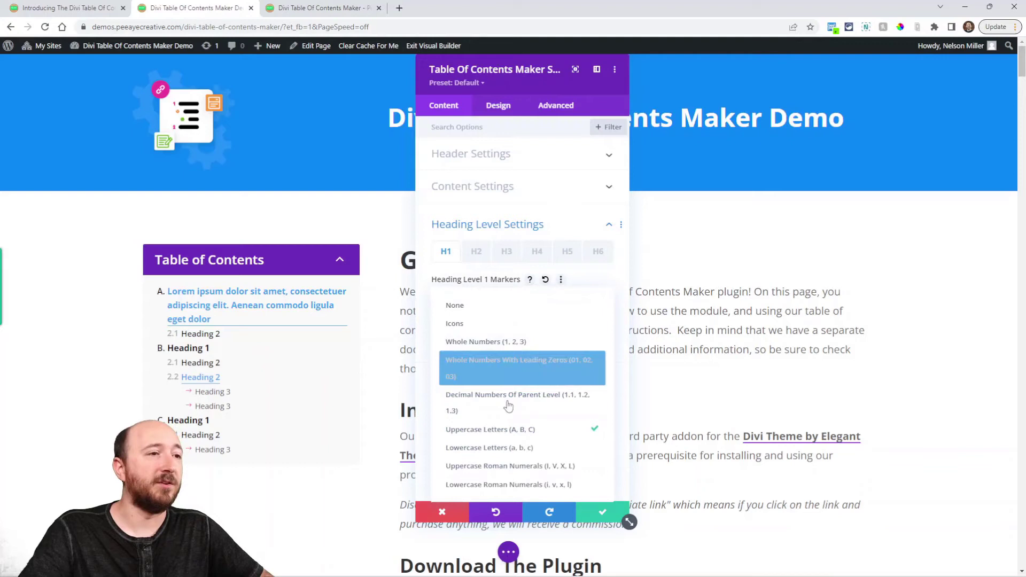
{"action": "left_click", "coordinate": [508, 452]}
{"action": "left_click", "coordinate": [483, 299]}
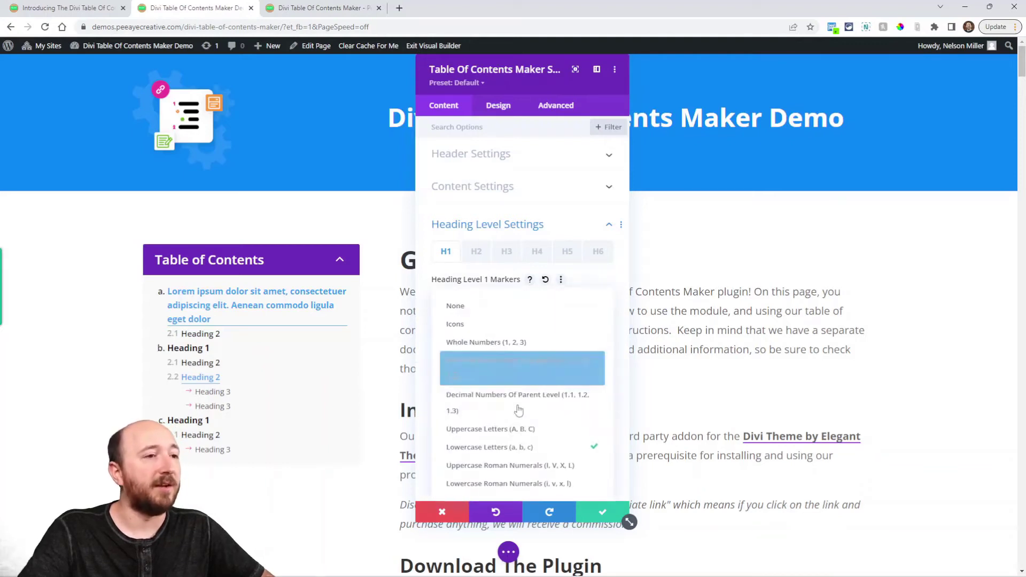
{"action": "left_click", "coordinate": [534, 466]}
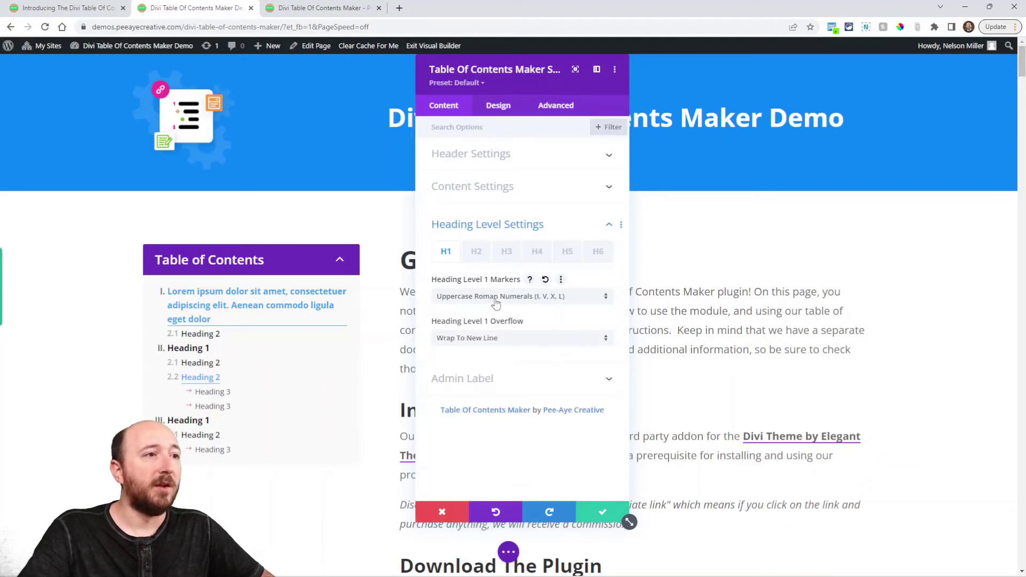
{"action": "left_click", "coordinate": [475, 252]}
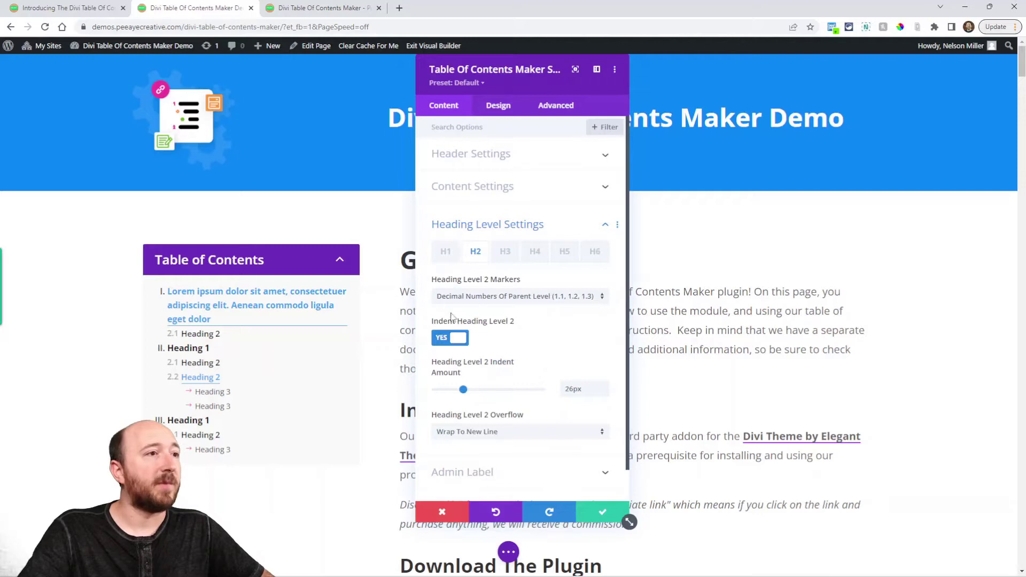
{"action": "left_click", "coordinate": [446, 251]}
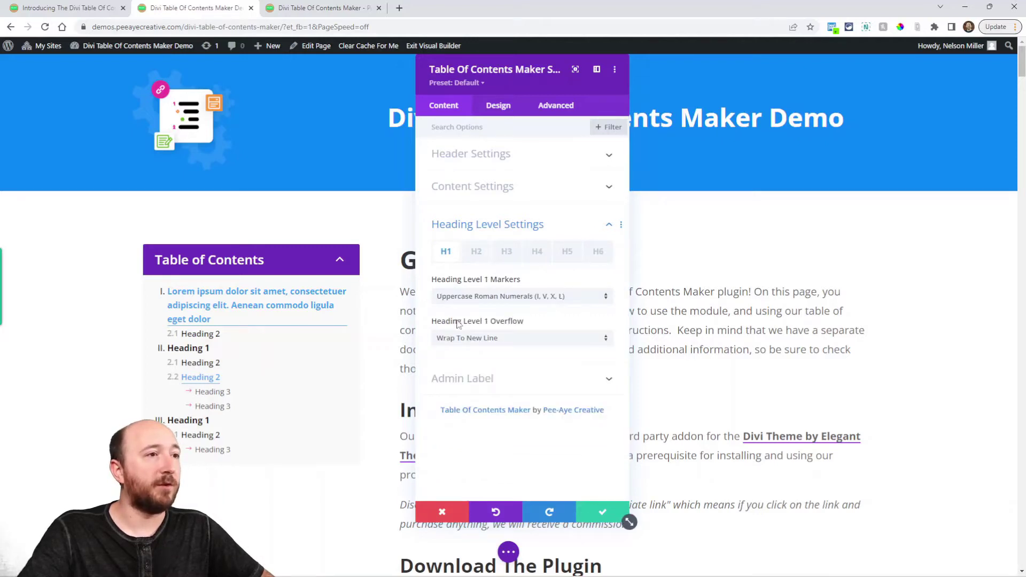
{"action": "left_click", "coordinate": [475, 251]}
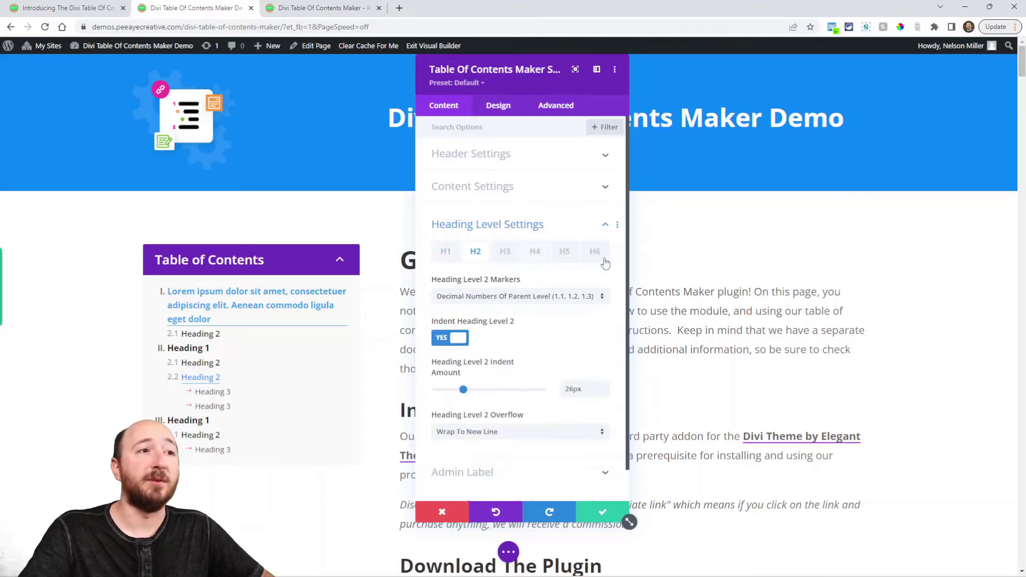
{"action": "left_click", "coordinate": [448, 338]}
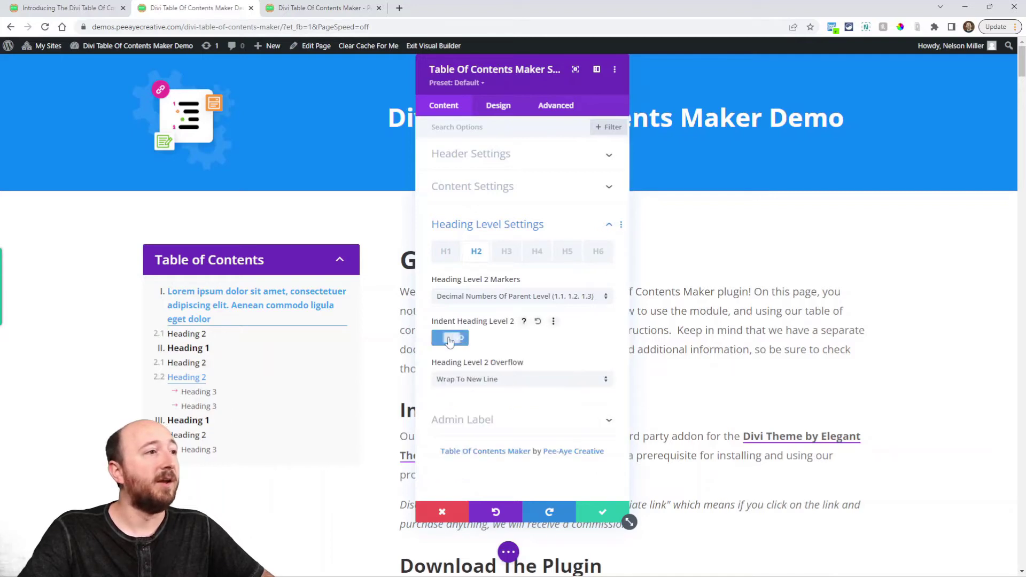
{"action": "left_click", "coordinate": [450, 338]}
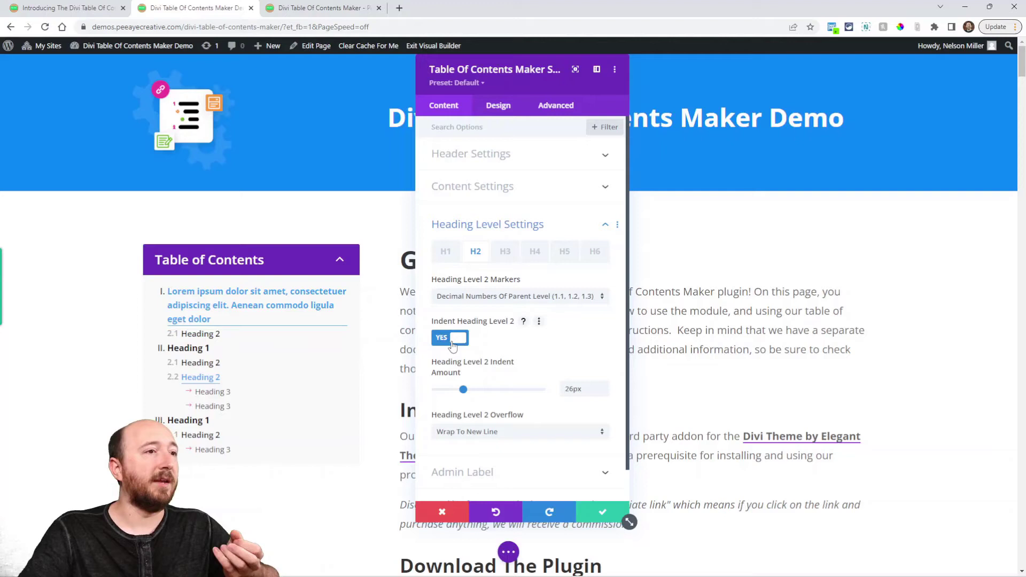
{"action": "left_click", "coordinate": [450, 339]}
{"action": "left_click", "coordinate": [450, 339]}
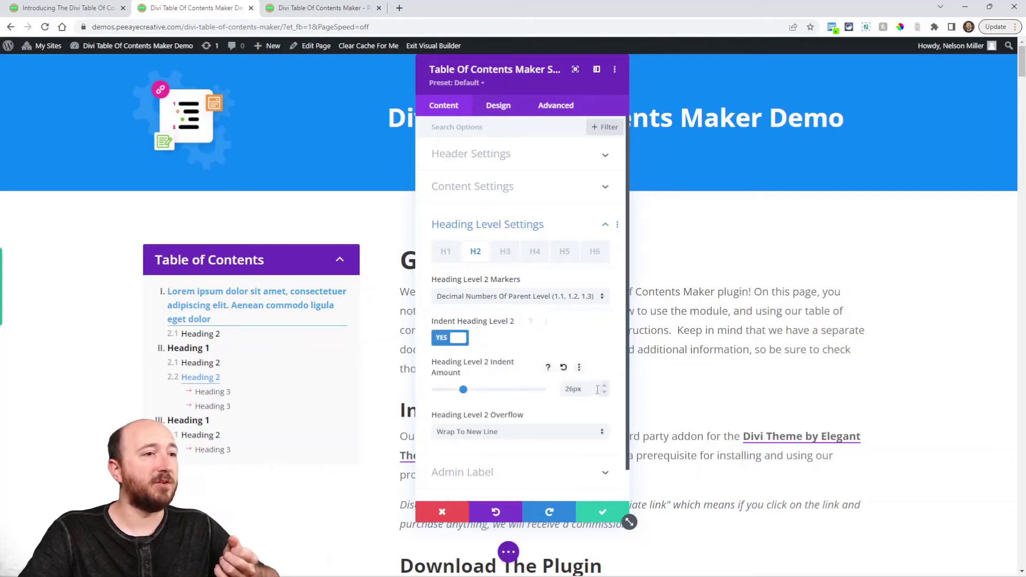
{"action": "mouse_move", "coordinate": [463, 390]}
{"action": "left_mouse_down"}
{"action": "mouse_move", "coordinate": [486, 392]}
{"action": "mouse_move", "coordinate": [470, 393]}
{"action": "left_mouse_up"}
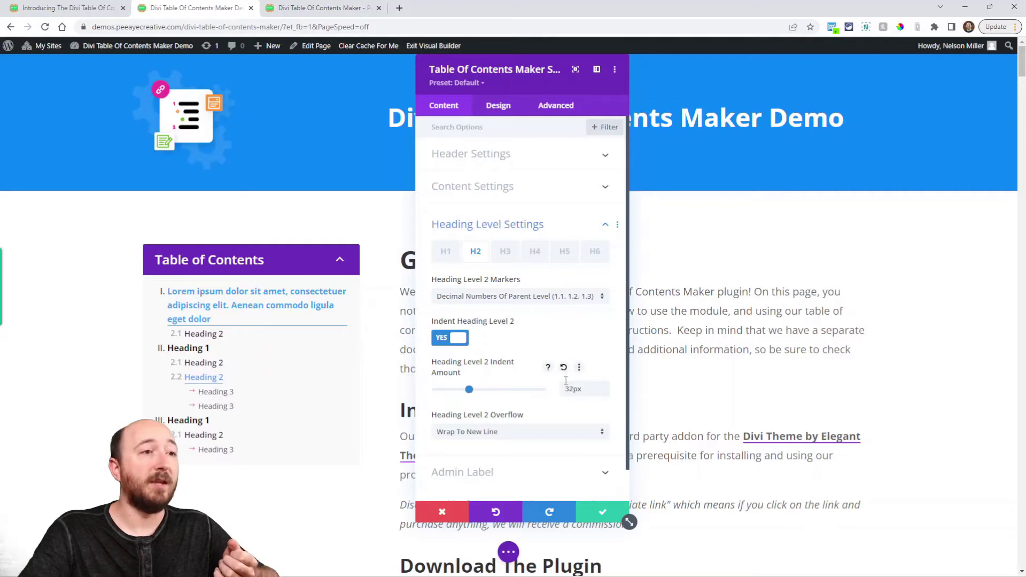
{"action": "left_click", "coordinate": [497, 512]}
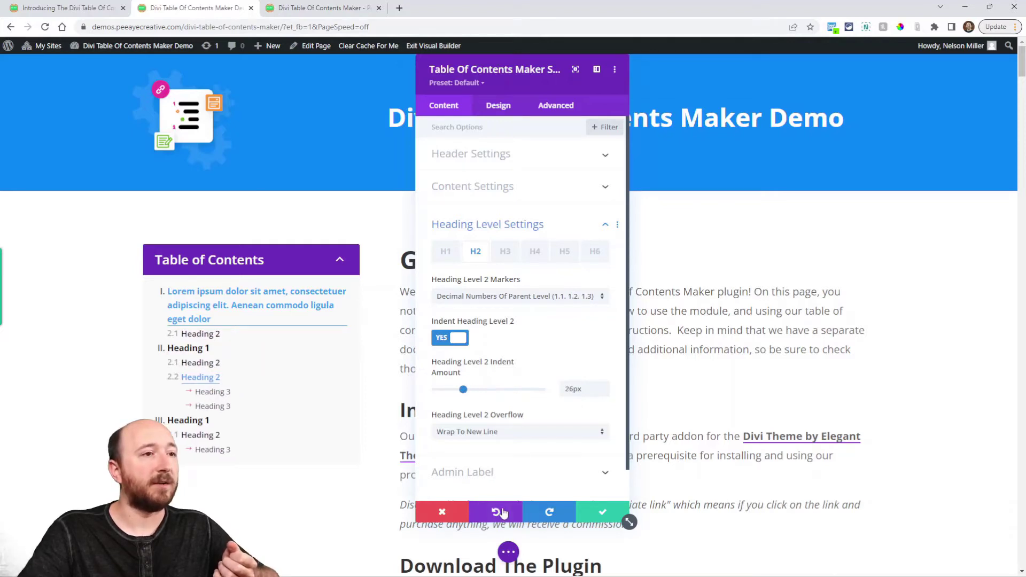
Set Heading Level 3 Overflow to Hidden with Ellipsis, then reset it to wrapping.
{"action": "left_click", "coordinate": [504, 252]}
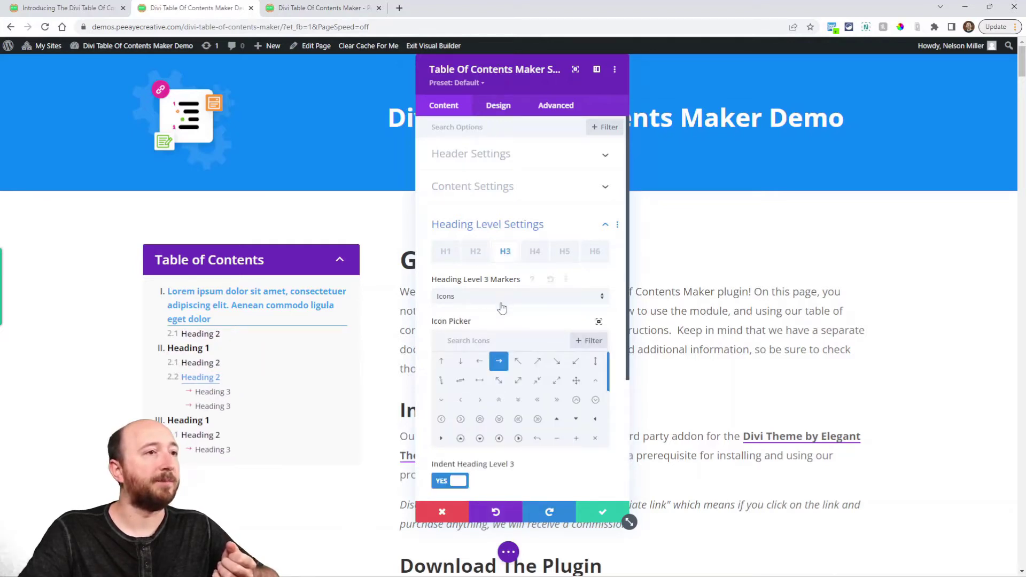
{"action": "scroll", "coordinate": [503, 320], "scroll_direction": "down", "scroll_amount": 2}
{"action": "scroll", "coordinate": [526, 342], "scroll_direction": "down", "scroll_amount": 2}
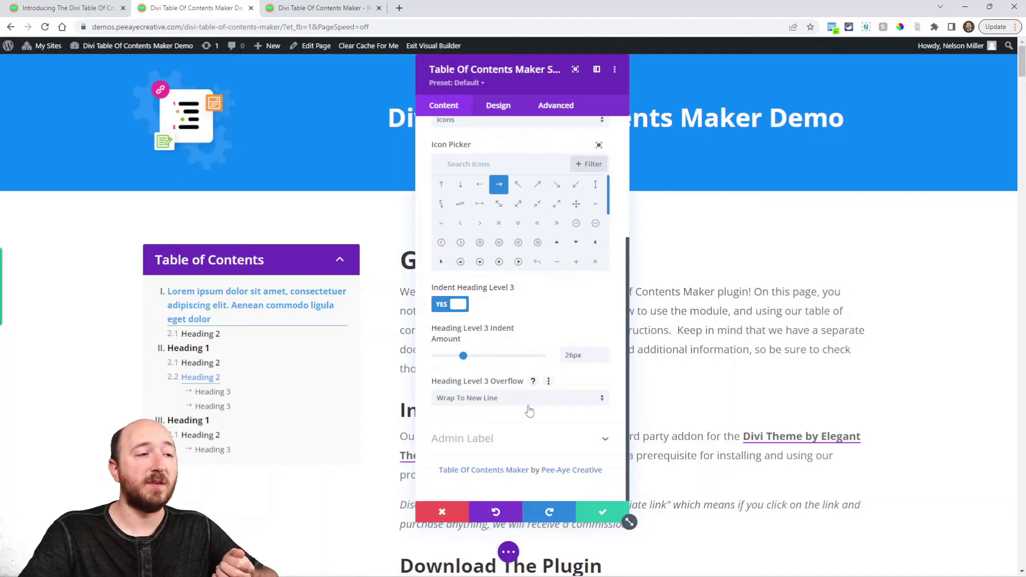
{"action": "left_click", "coordinate": [483, 401]}
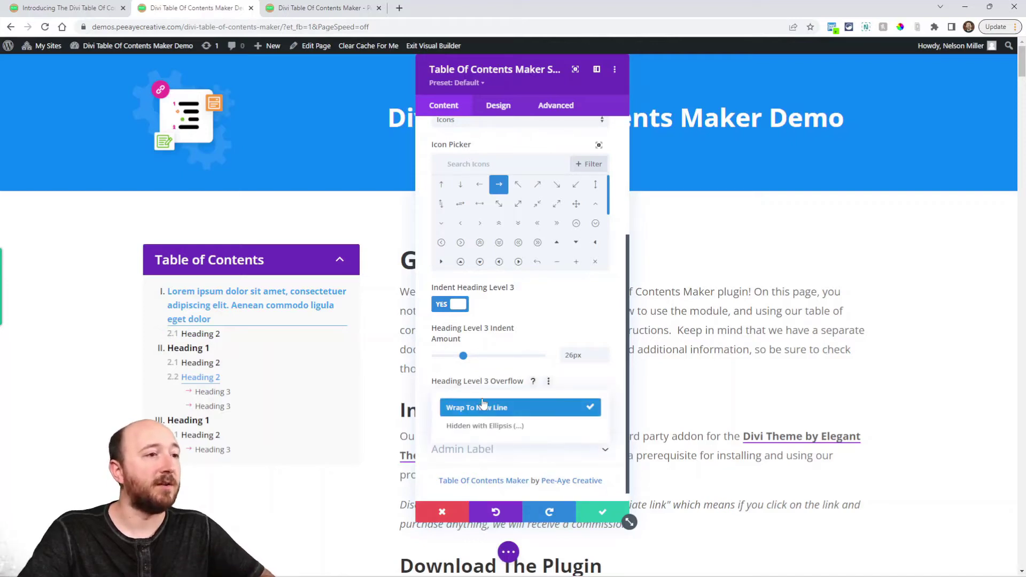
{"action": "left_click", "coordinate": [506, 429]}
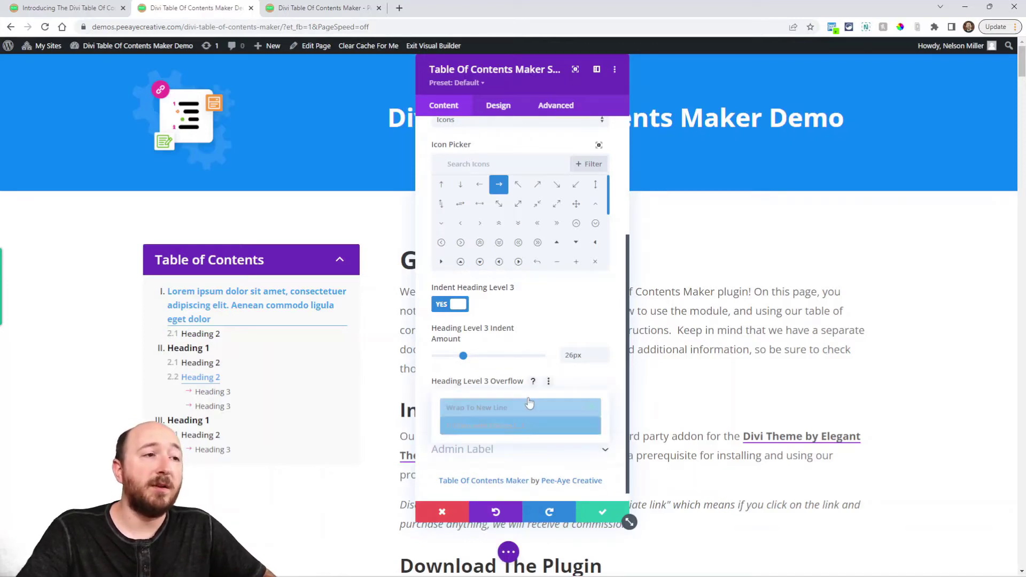
{"action": "left_click", "coordinate": [497, 427]}
{"action": "left_click", "coordinate": [487, 427]}
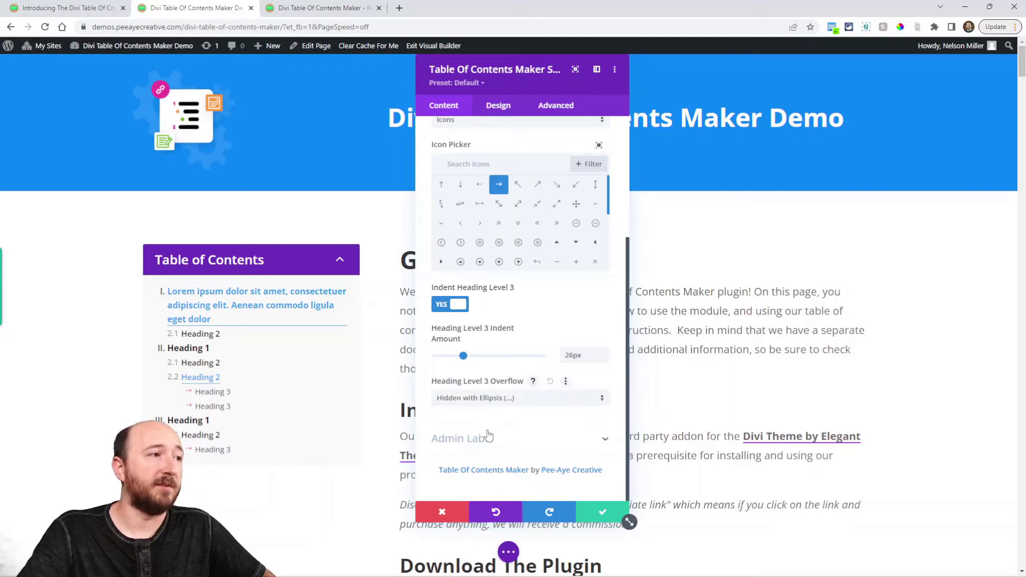
{"action": "left_click", "coordinate": [549, 382]}
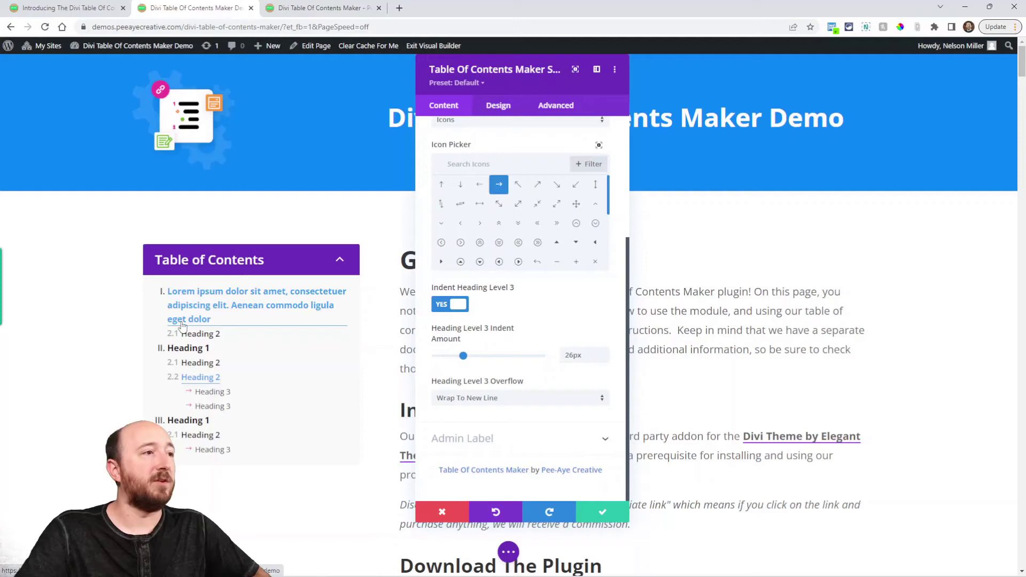
Set Heading Level 1 Overflow to ellipsis, then switch it back to Wrap To New Line.
{"action": "scroll", "coordinate": [524, 331], "scroll_direction": "up", "scroll_amount": 5}
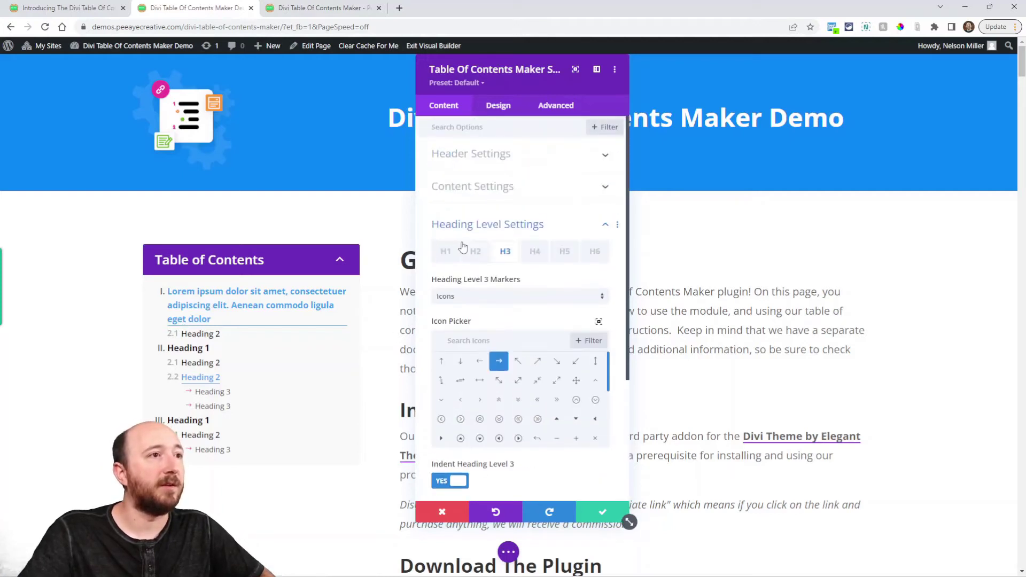
{"action": "left_click", "coordinate": [445, 252]}
{"action": "left_click", "coordinate": [498, 337]}
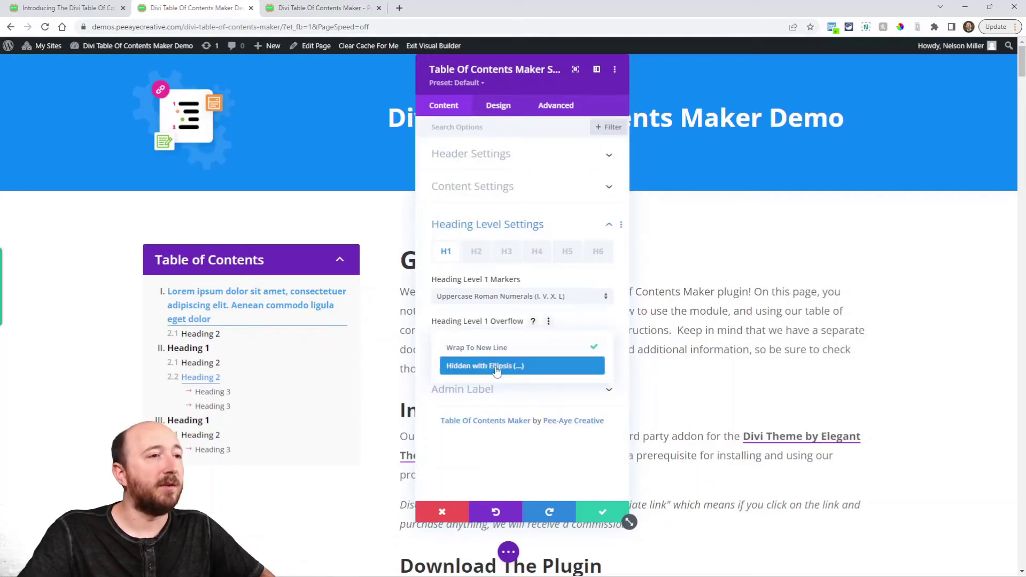
{"action": "left_click", "coordinate": [496, 366]}
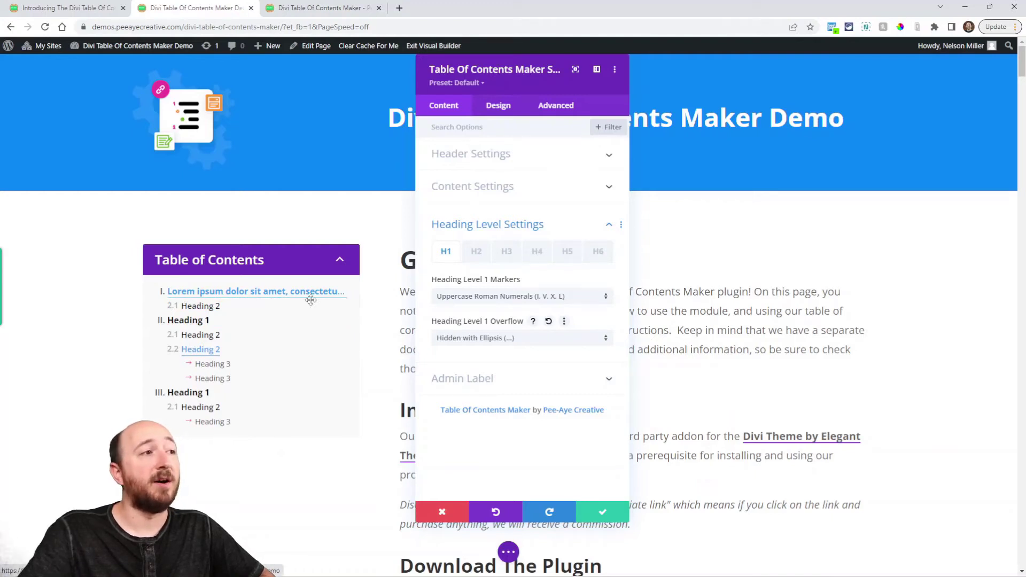
{"action": "left_click", "coordinate": [489, 338]}
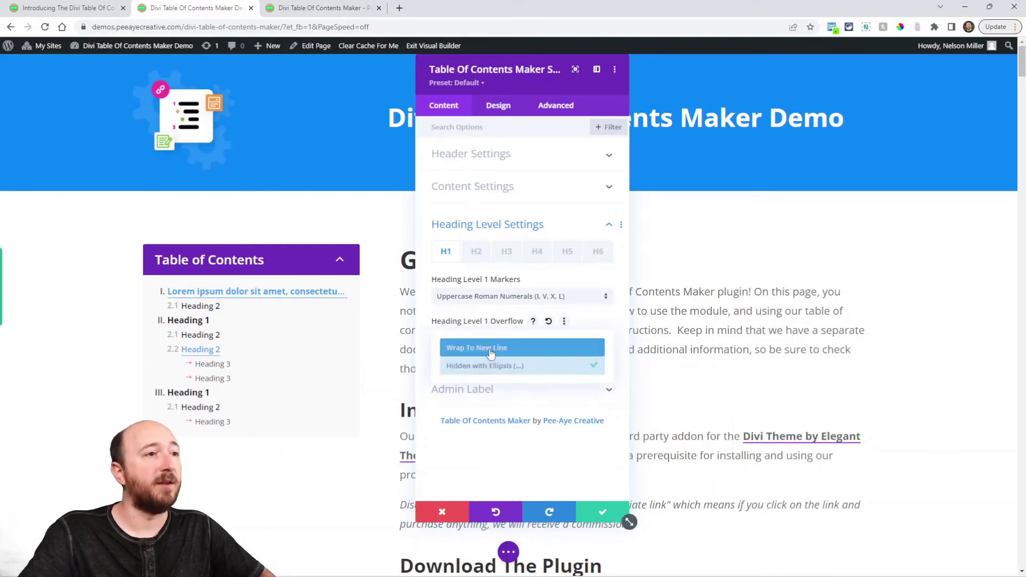
{"action": "left_click", "coordinate": [492, 348]}
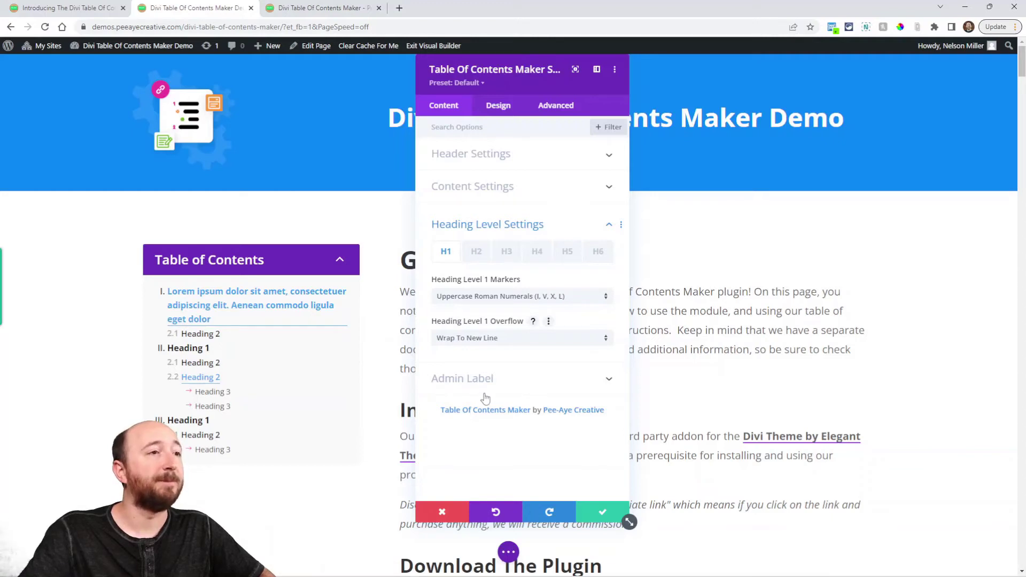
On the Design tab, try an Ultra Bold header title font weight, then undo it.
{"action": "left_click", "coordinate": [490, 108]}
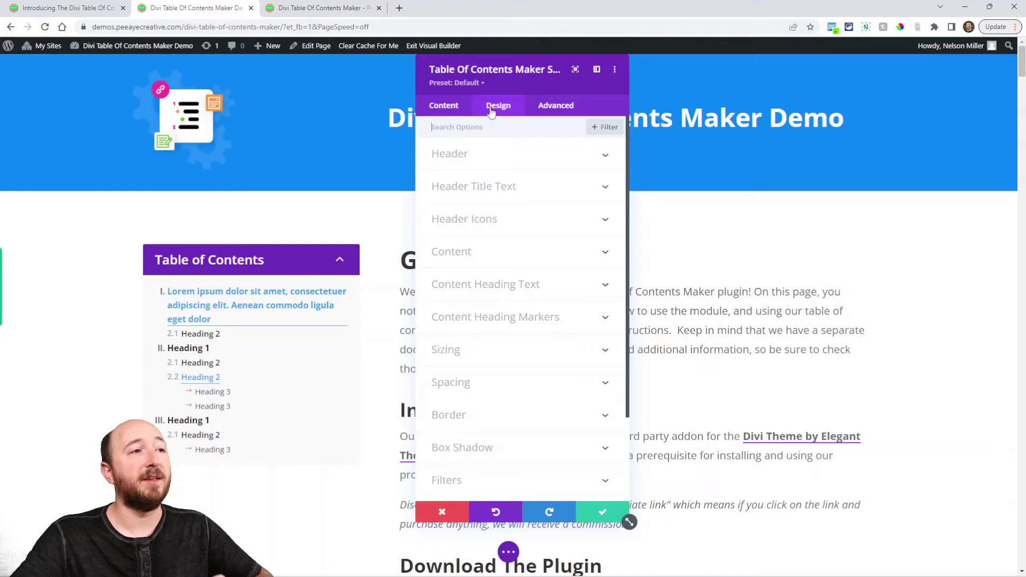
{"action": "left_click", "coordinate": [484, 155]}
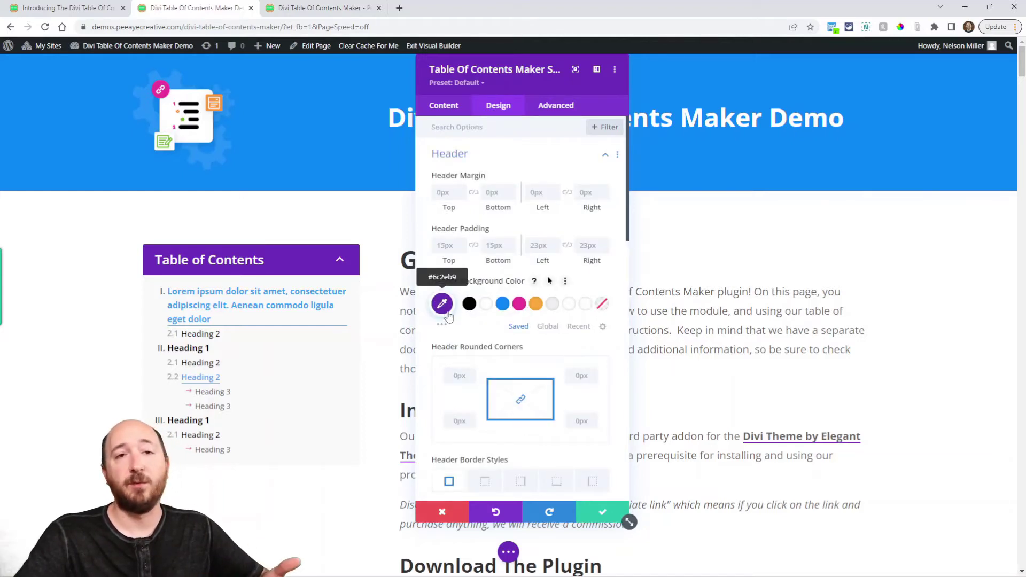
{"action": "scroll", "coordinate": [583, 263], "scroll_direction": "down", "scroll_amount": 4}
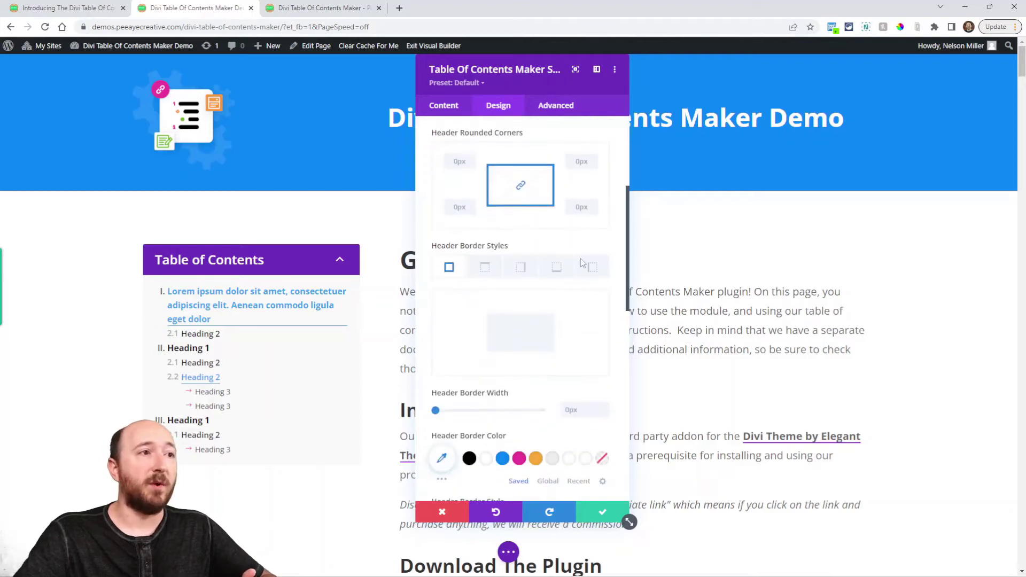
{"action": "scroll", "coordinate": [551, 325], "scroll_direction": "down", "scroll_amount": 7}
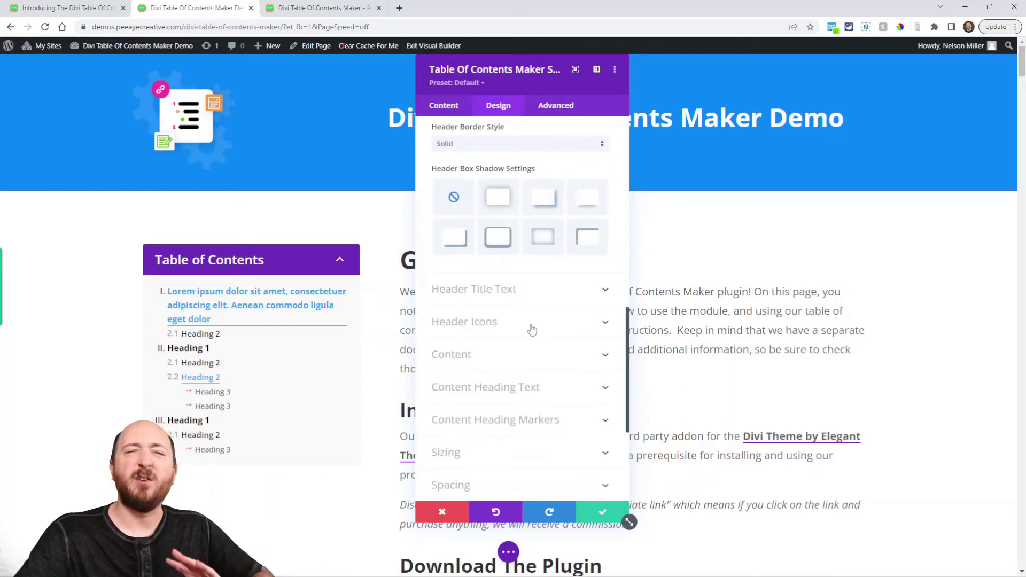
{"action": "left_click", "coordinate": [482, 293]}
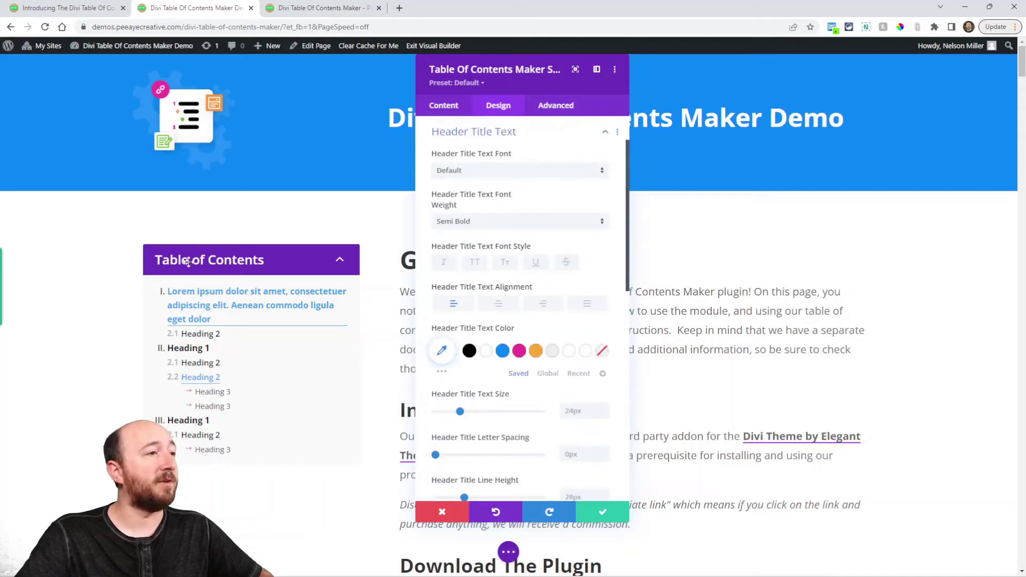
{"action": "left_click", "coordinate": [474, 223]}
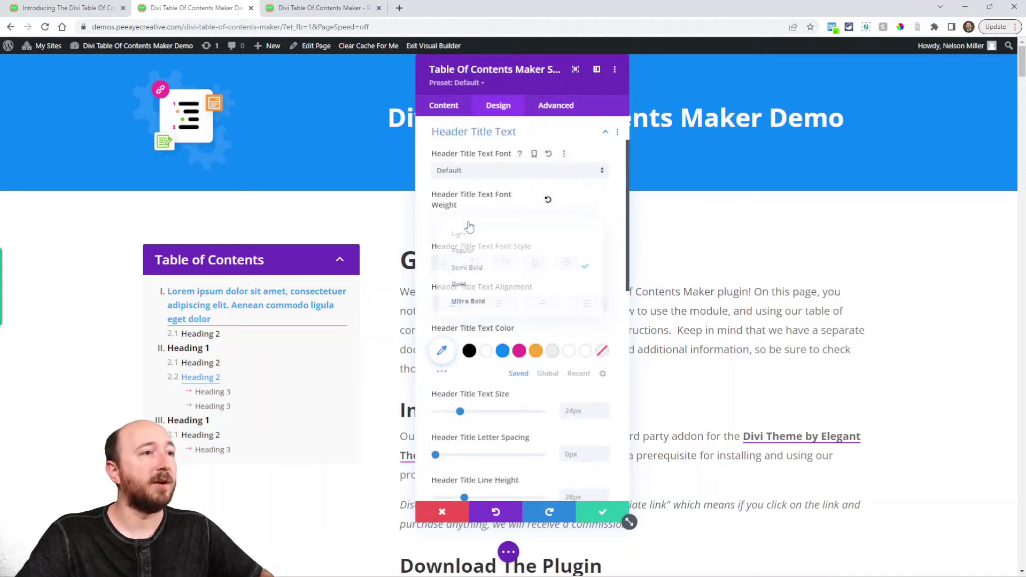
{"action": "left_click", "coordinate": [468, 304]}
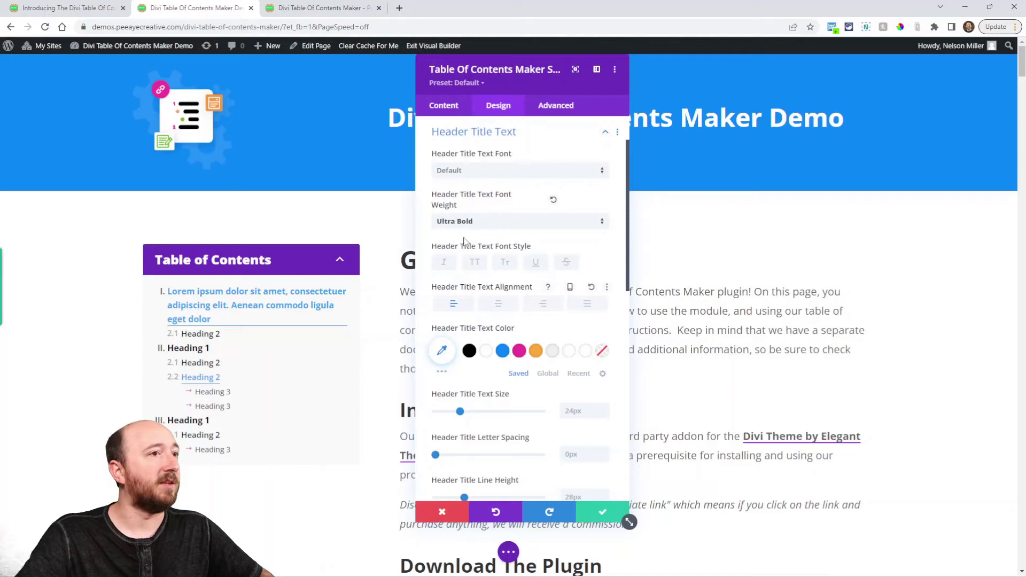
{"action": "left_click", "coordinate": [495, 512]}
Set the Header Open Icon size to 50px and its color to orange.
{"action": "scroll", "coordinate": [561, 386], "scroll_direction": "down", "scroll_amount": 5}
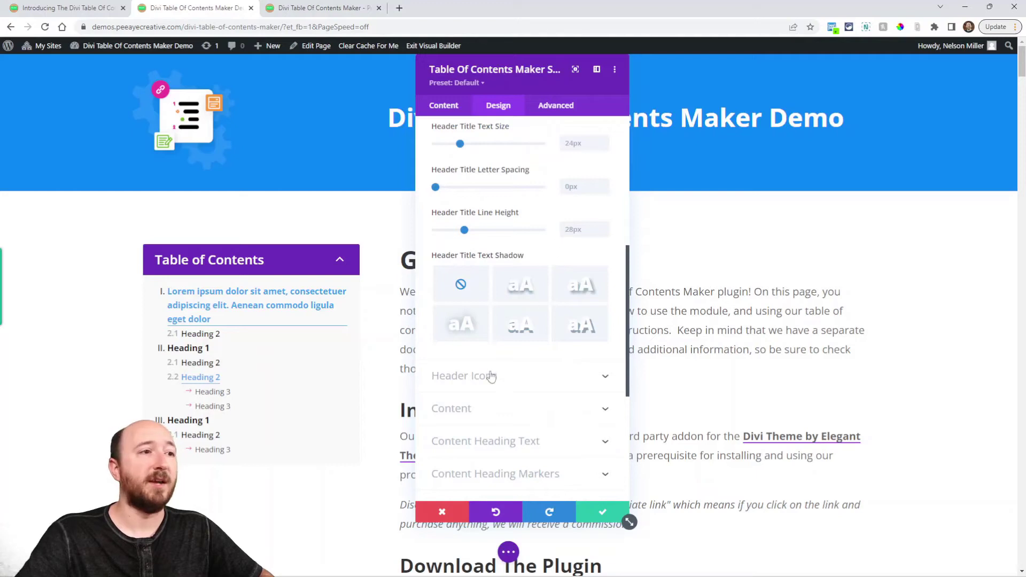
{"action": "left_click", "coordinate": [466, 377]}
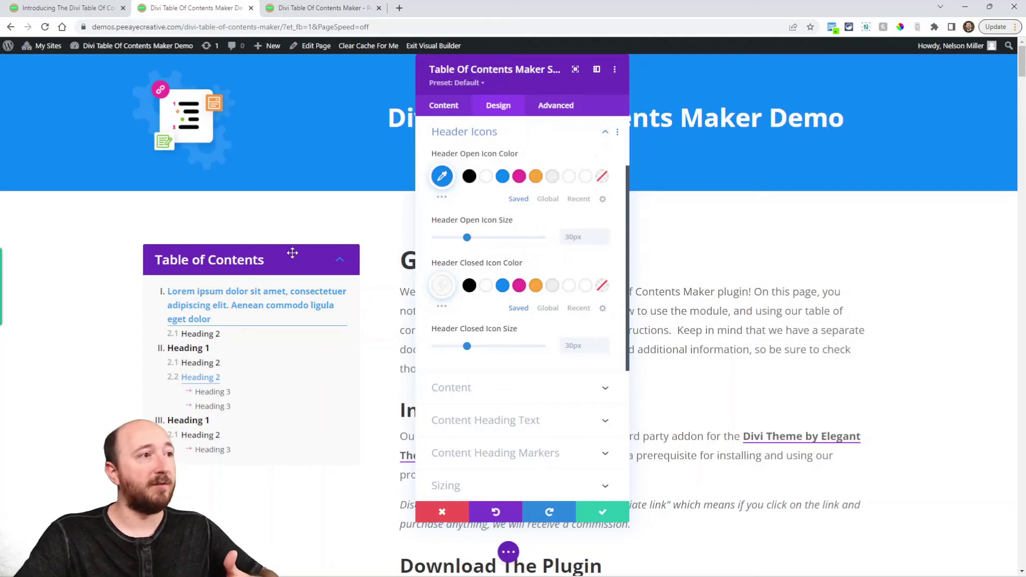
{"action": "left_click", "coordinate": [535, 176]}
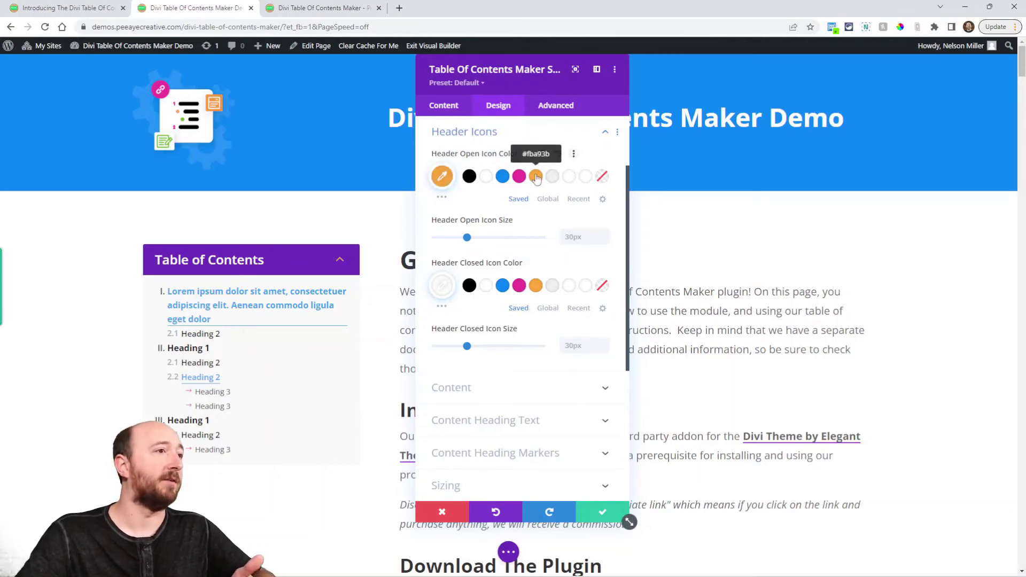
{"action": "left_click", "coordinate": [502, 176]}
{"action": "left_click_drag", "start_coordinate": [467, 237], "coordinate": [489, 237]}
{"action": "left_click", "coordinate": [535, 177]}
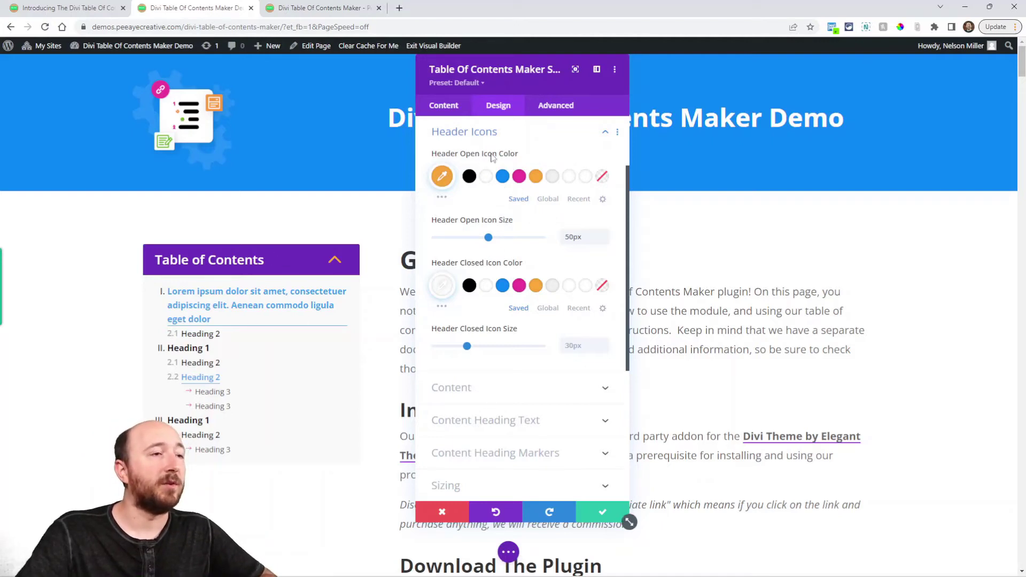
Preview an orange Content Area Background Color, reset it to white, and collapse the Content group.
{"action": "left_click", "coordinate": [461, 387]}
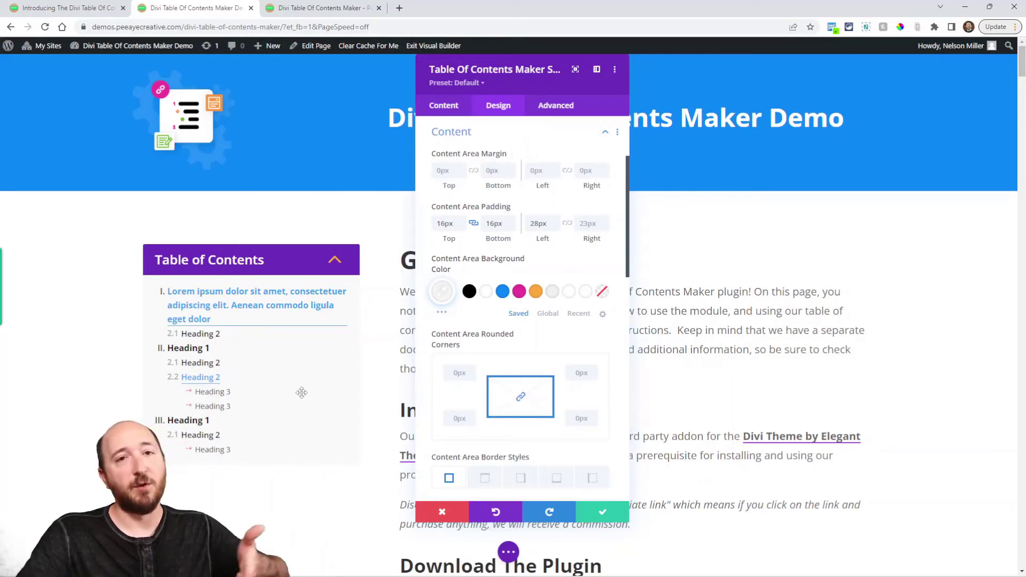
{"action": "left_click", "coordinate": [536, 291]}
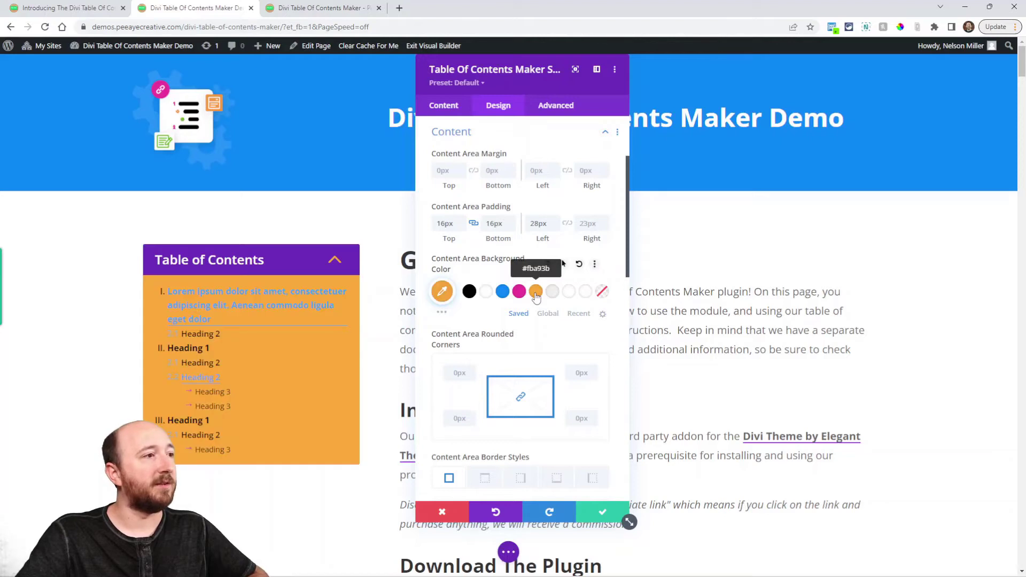
{"action": "left_click", "coordinate": [579, 266]}
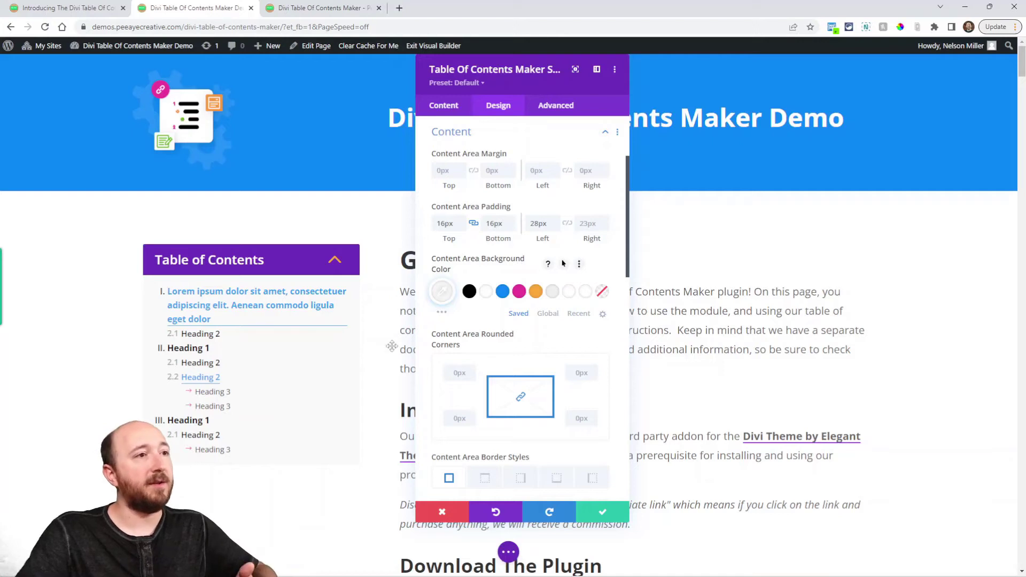
{"action": "left_click", "coordinate": [464, 142]}
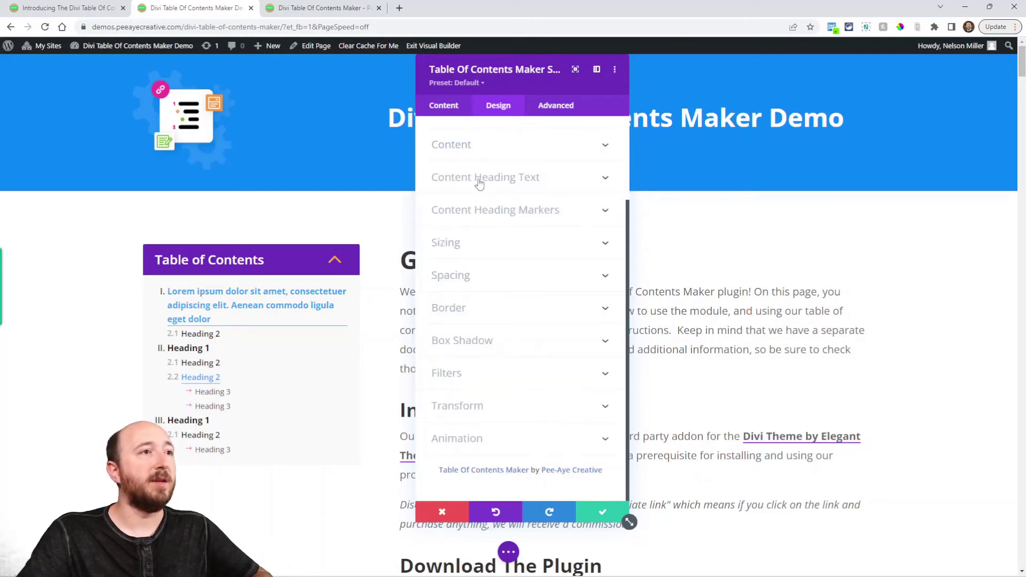
Review the Content Heading Text settings for H1 headings, then collapse them.
{"action": "scroll", "coordinate": [504, 216], "scroll_direction": "up", "scroll_amount": 2}
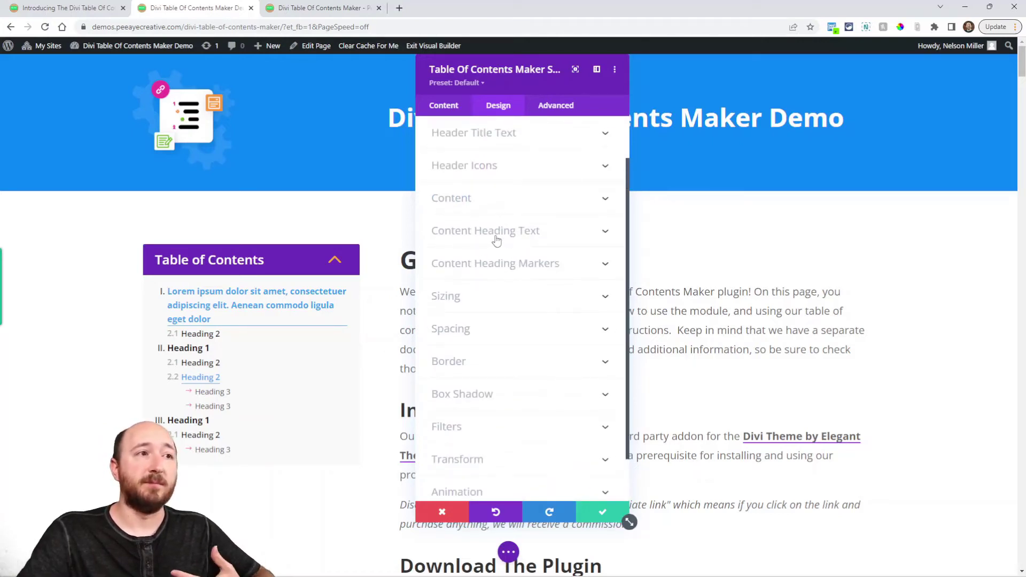
{"action": "left_click", "coordinate": [496, 235]}
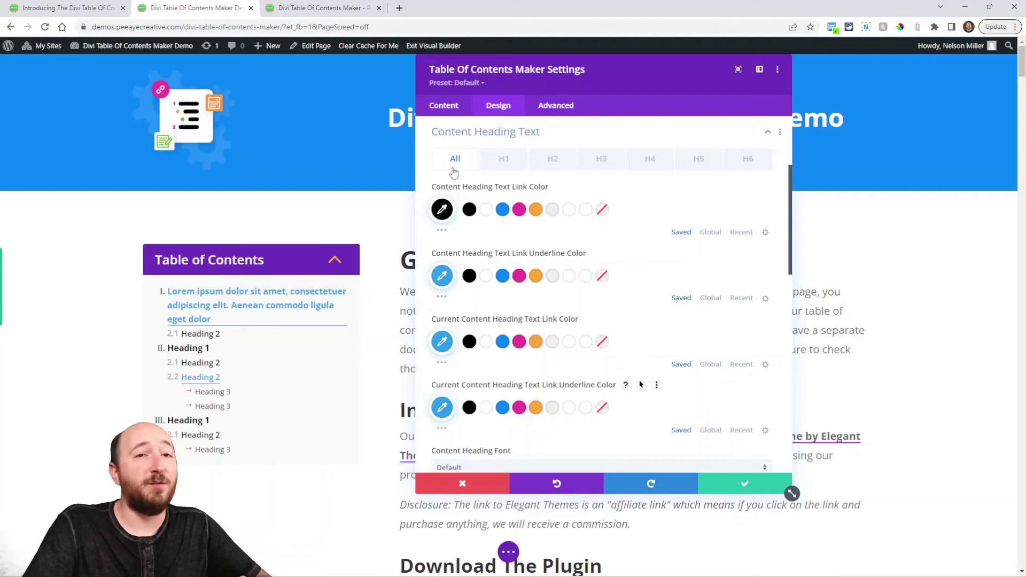
{"action": "left_click", "coordinate": [502, 161]}
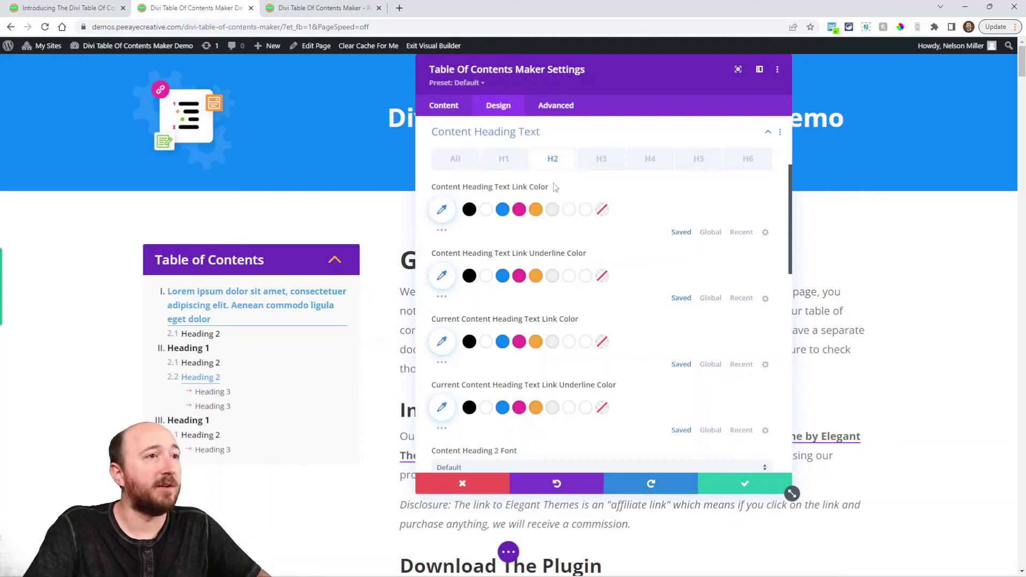
{"action": "left_click", "coordinate": [505, 166]}
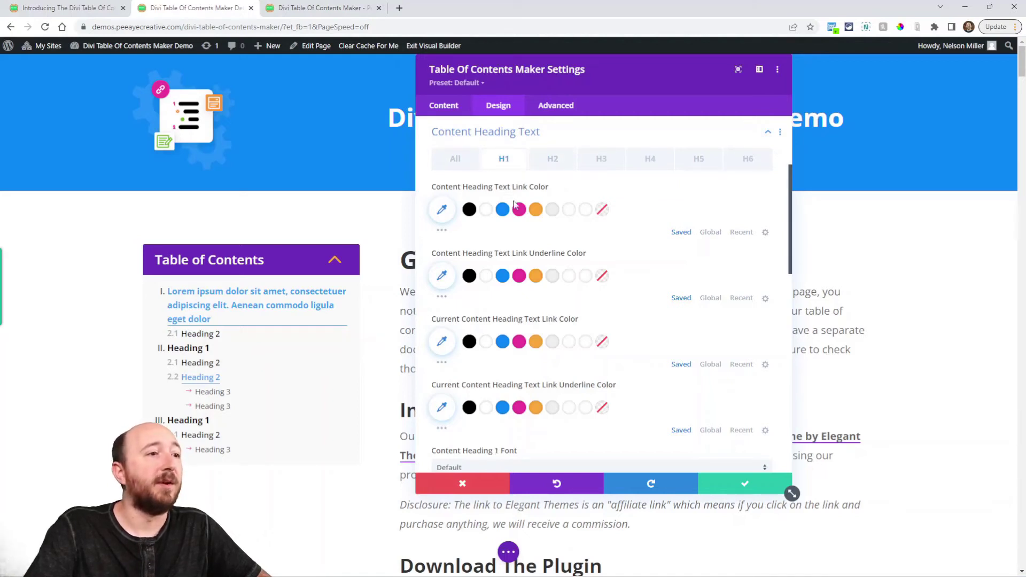
{"action": "scroll", "coordinate": [515, 211], "scroll_direction": "down", "scroll_amount": 2}
{"action": "scroll", "coordinate": [510, 204], "scroll_direction": "up", "scroll_amount": 5}
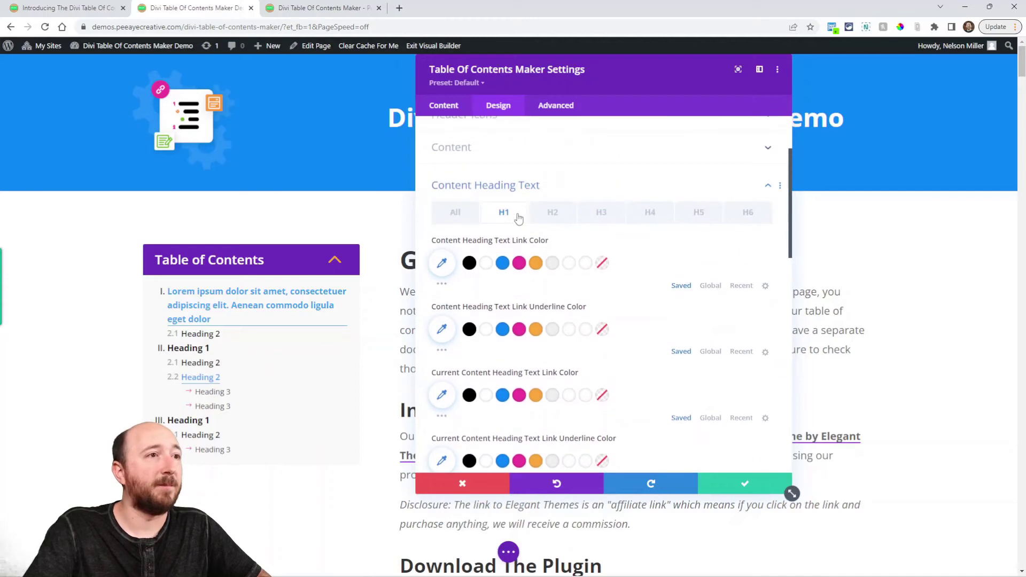
{"action": "left_click", "coordinate": [493, 187]}
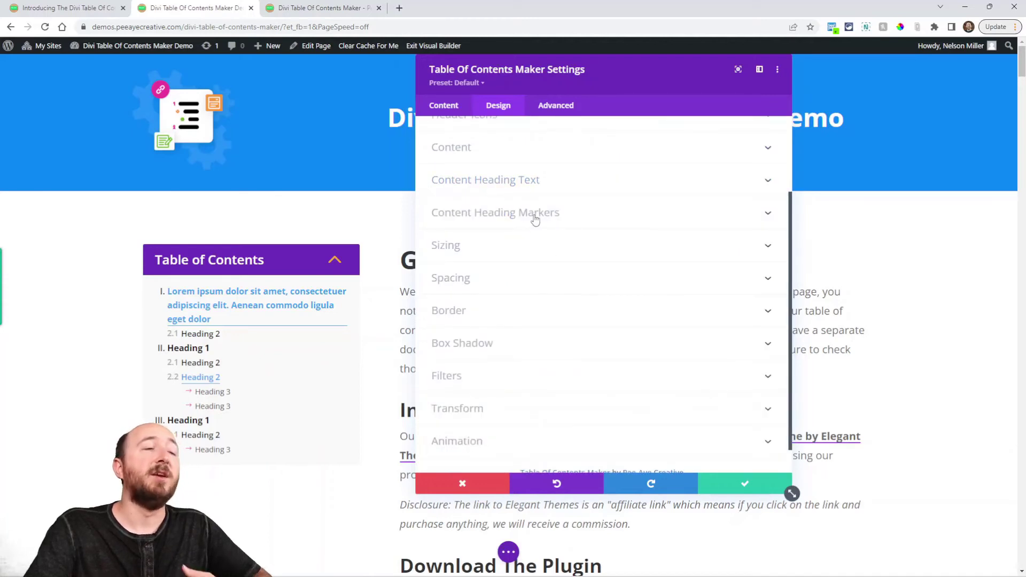
Reopen Content Heading Text and review the H2 heading text settings.
{"action": "left_click", "coordinate": [500, 214]}
{"action": "scroll", "coordinate": [504, 234], "scroll_direction": "up", "scroll_amount": 3}
{"action": "left_click", "coordinate": [488, 256]}
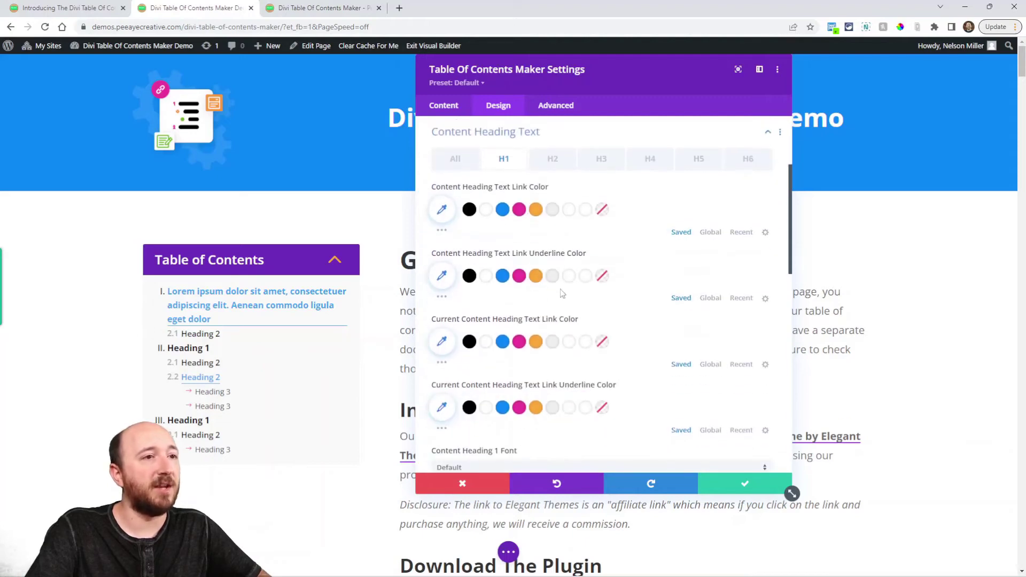
{"action": "scroll", "coordinate": [620, 299], "scroll_direction": "down", "scroll_amount": 6}
{"action": "scroll", "coordinate": [620, 272], "scroll_direction": "up", "scroll_amount": 5}
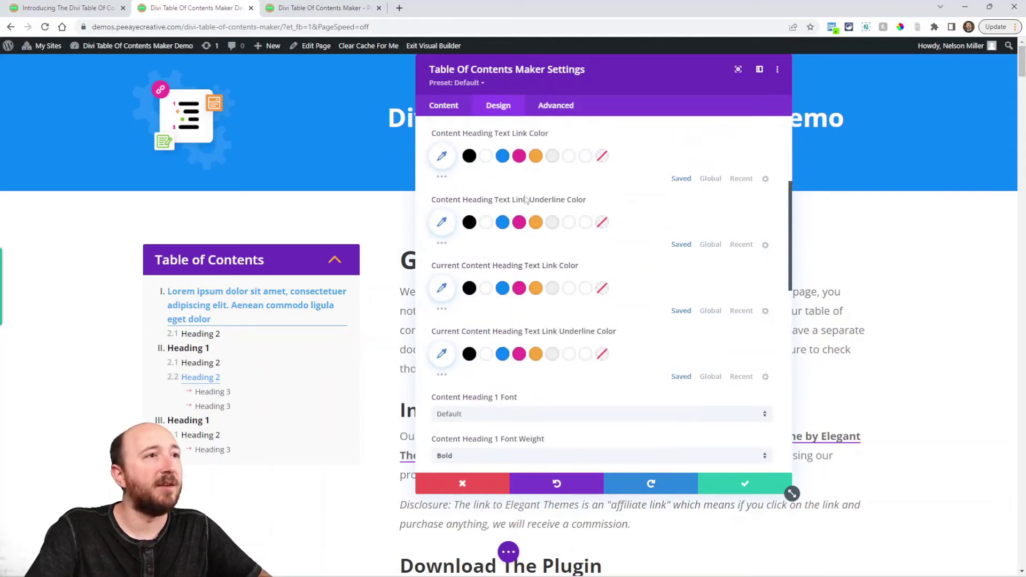
{"action": "scroll", "coordinate": [513, 214], "scroll_direction": "up", "scroll_amount": 4}
{"action": "left_click", "coordinate": [543, 319]}
{"action": "scroll", "coordinate": [684, 363], "scroll_direction": "down", "scroll_amount": 5}
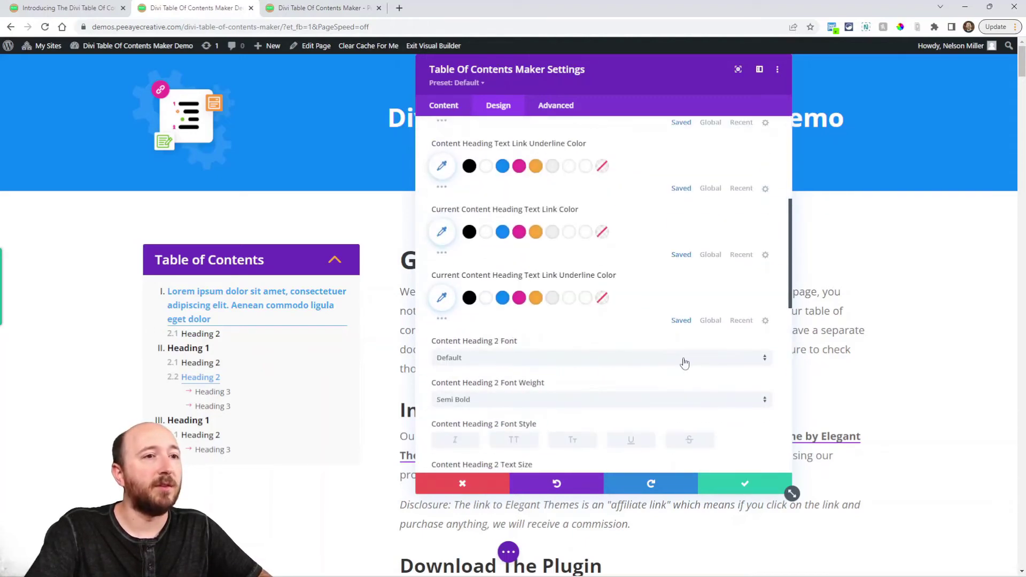
{"action": "scroll", "coordinate": [685, 364], "scroll_direction": "down", "scroll_amount": 6}
{"action": "scroll", "coordinate": [684, 213], "scroll_direction": "up", "scroll_amount": 7}
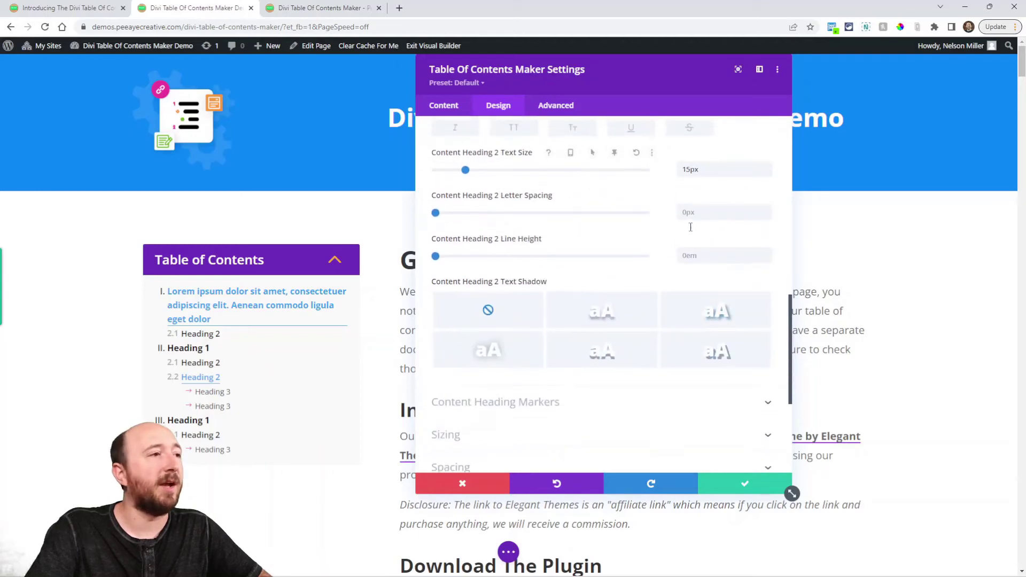
Check the H3 heading text settings, then bring up the Content Heading Markers options.
{"action": "left_click", "coordinate": [600, 264]}
{"action": "scroll", "coordinate": [694, 320], "scroll_direction": "down", "scroll_amount": 7}
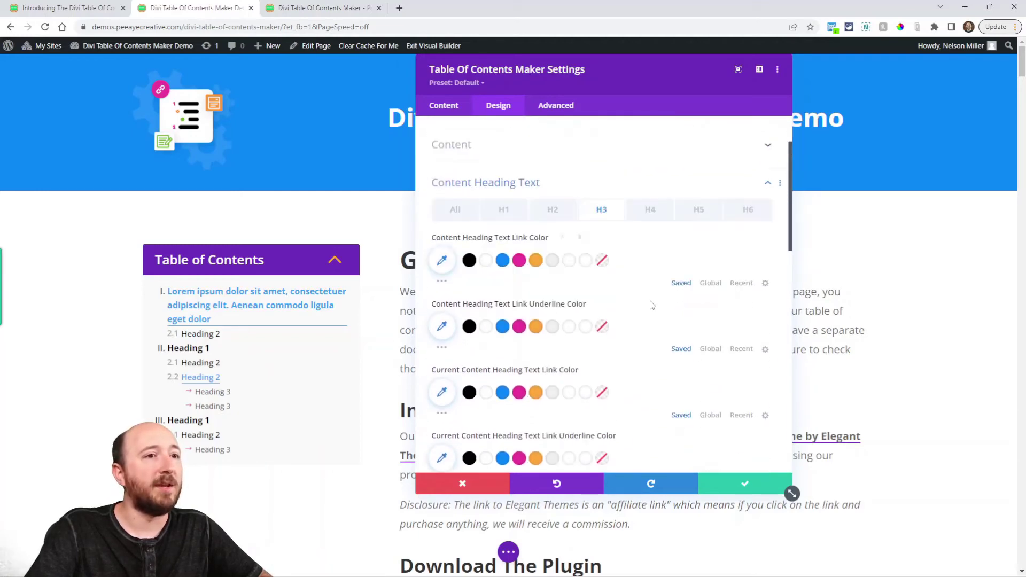
{"action": "scroll", "coordinate": [664, 317], "scroll_direction": "up", "scroll_amount": 5}
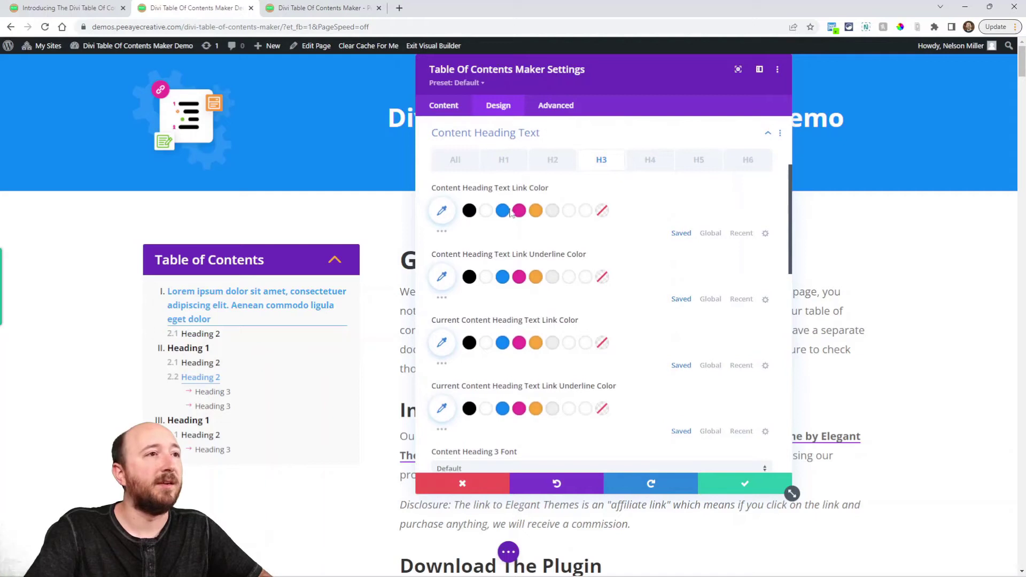
{"action": "scroll", "coordinate": [551, 282], "scroll_direction": "up", "scroll_amount": 4}
{"action": "left_click", "coordinate": [504, 288]}
{"action": "left_click", "coordinate": [515, 321]}
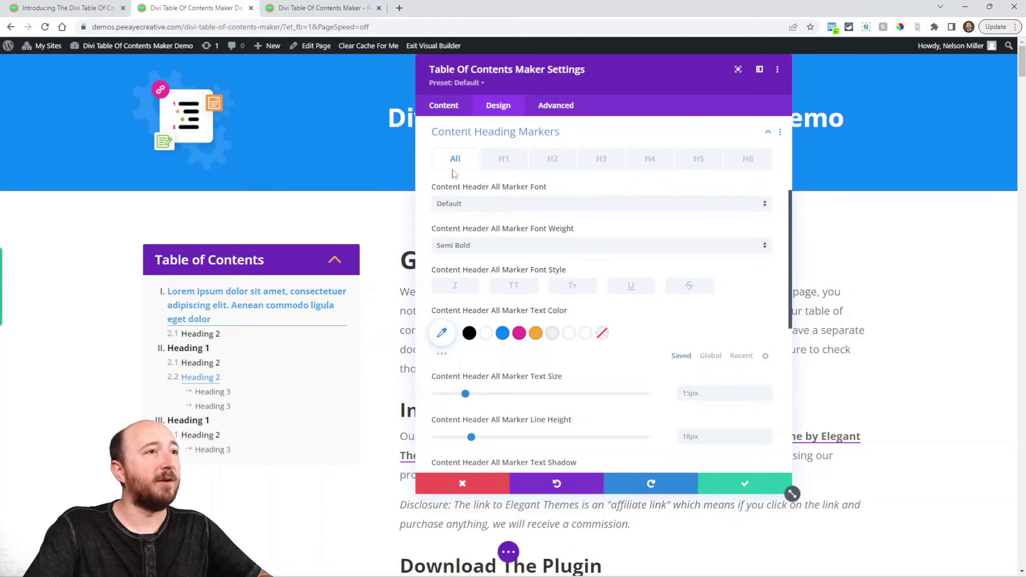
Color the H1 Roman-numeral markers pink (#e9389b) and make them italic.
{"action": "left_click", "coordinate": [499, 167]}
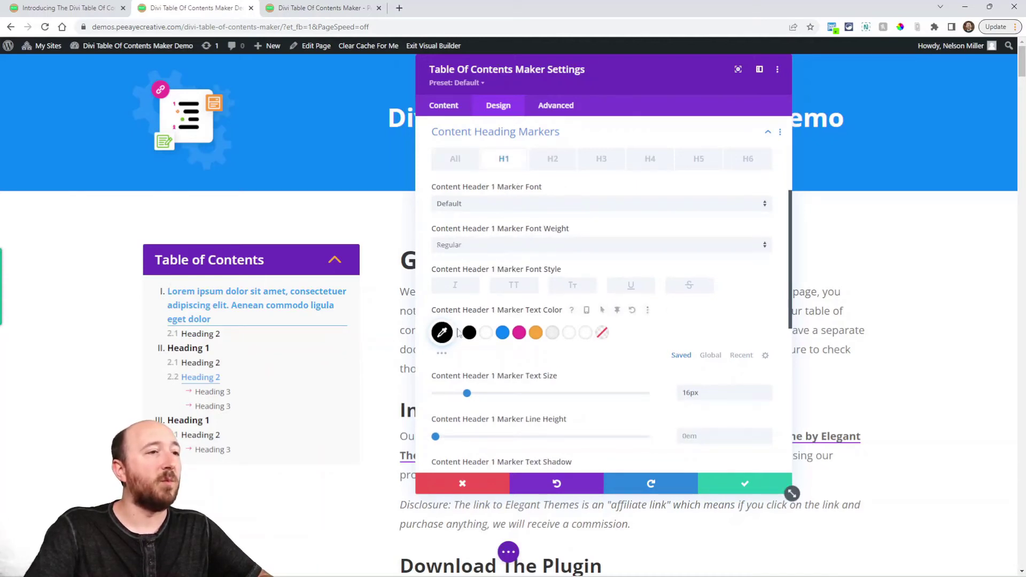
{"action": "left_click", "coordinate": [502, 334]}
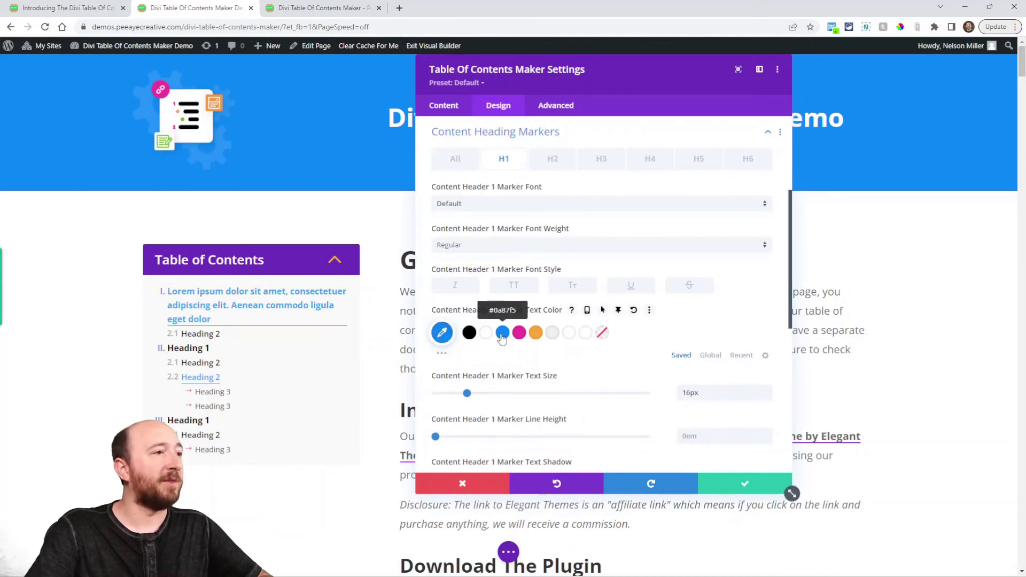
{"action": "left_click", "coordinate": [535, 333]}
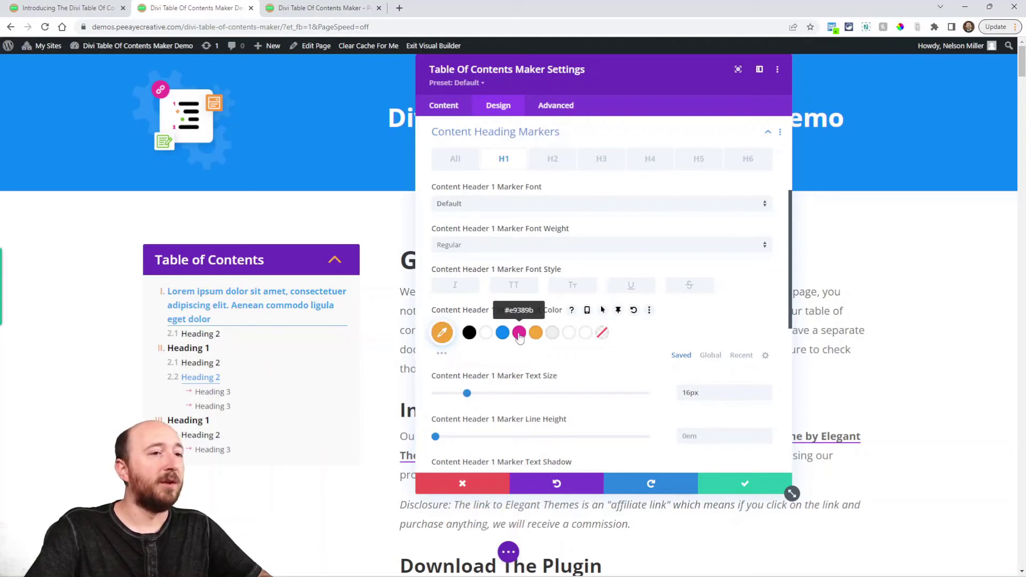
{"action": "left_click", "coordinate": [520, 334]}
{"action": "left_click", "coordinate": [458, 287]}
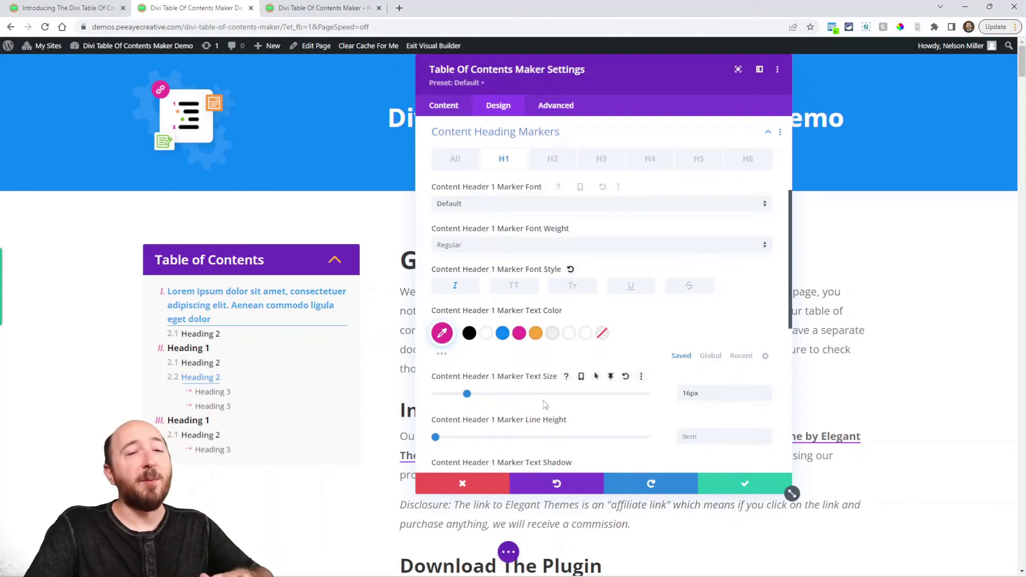
{"action": "scroll", "coordinate": [529, 409], "scroll_direction": "down", "scroll_amount": 5}
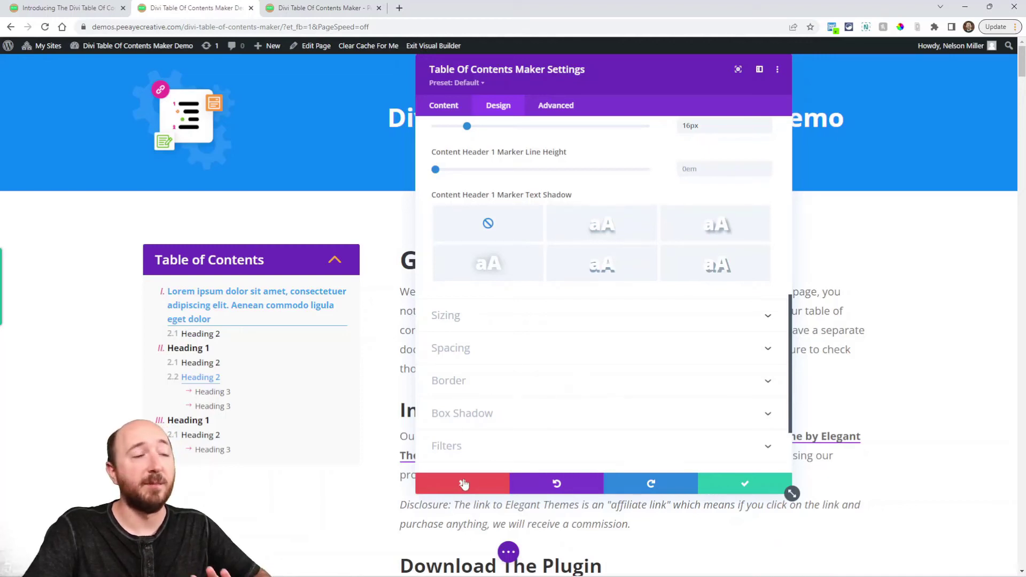
Set the module's Scroll Effects Sticky Position to Stick to Top.
{"action": "scroll", "coordinate": [561, 203], "scroll_direction": "up", "scroll_amount": 2}
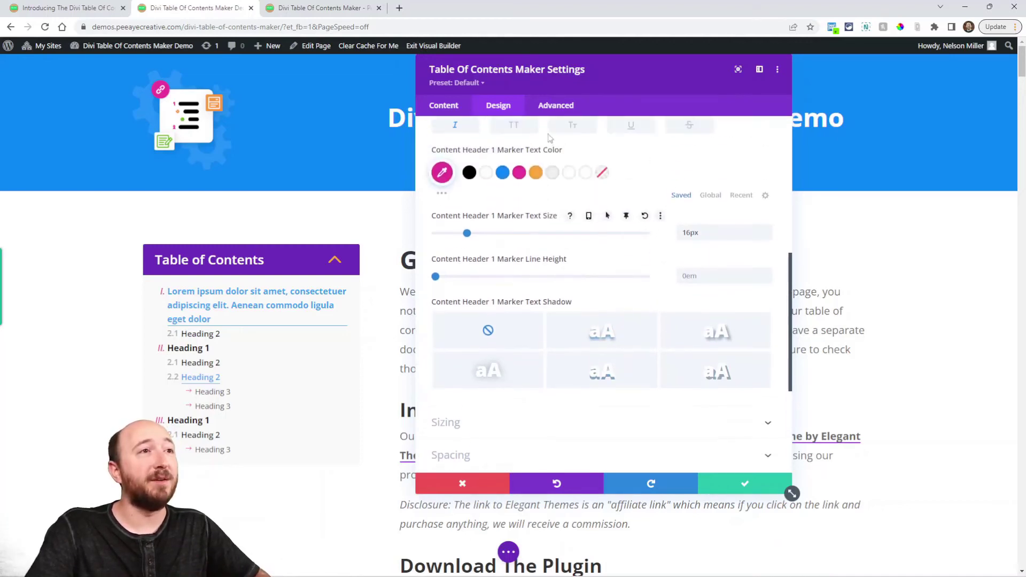
{"action": "left_click", "coordinate": [554, 107]}
{"action": "left_click", "coordinate": [473, 354]}
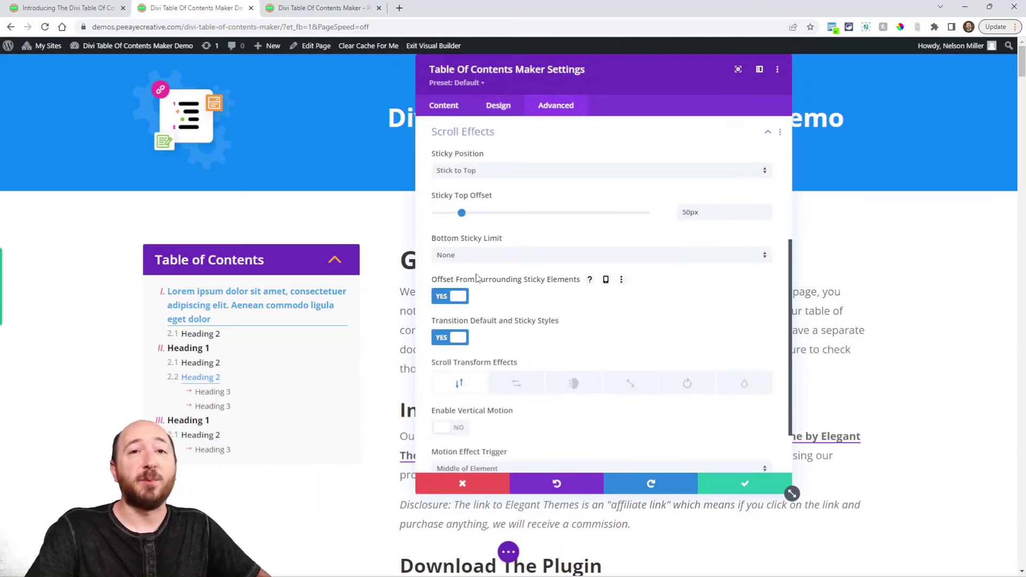
{"action": "scroll", "coordinate": [481, 277], "scroll_direction": "up", "scroll_amount": 3}
{"action": "scroll", "coordinate": [483, 315], "scroll_direction": "down", "scroll_amount": 3}
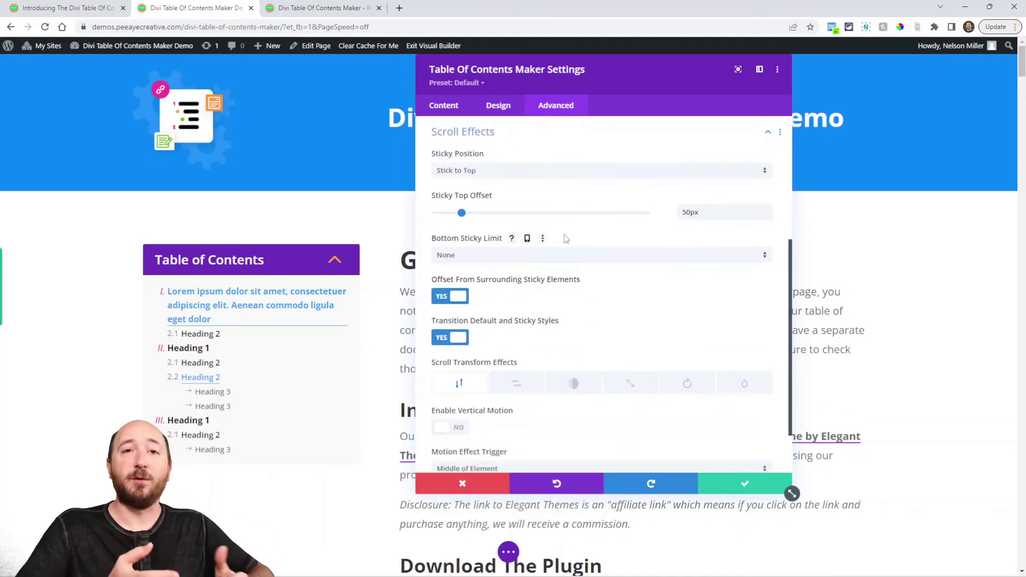
{"action": "left_click", "coordinate": [463, 172]}
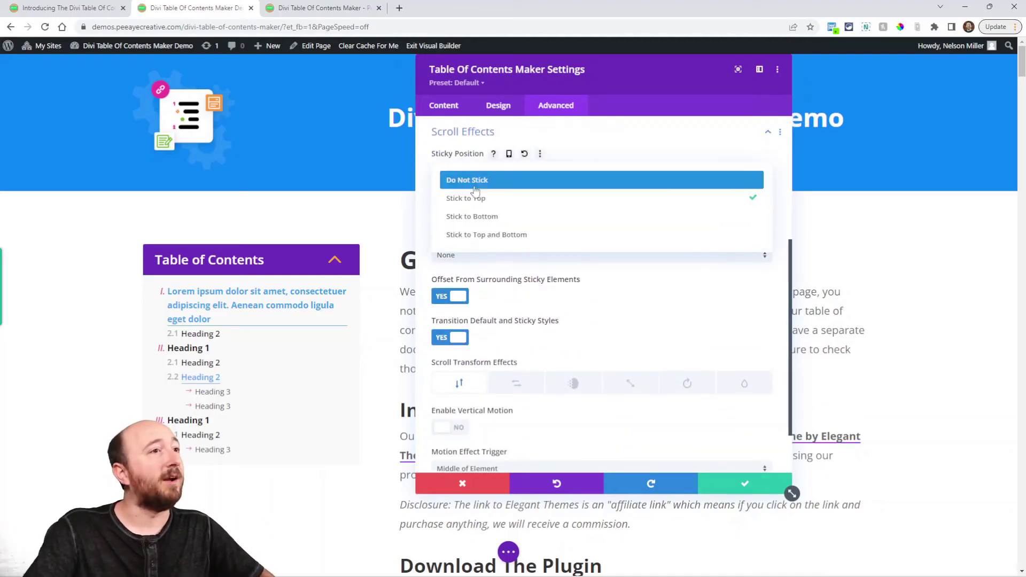
{"action": "left_click", "coordinate": [466, 198]}
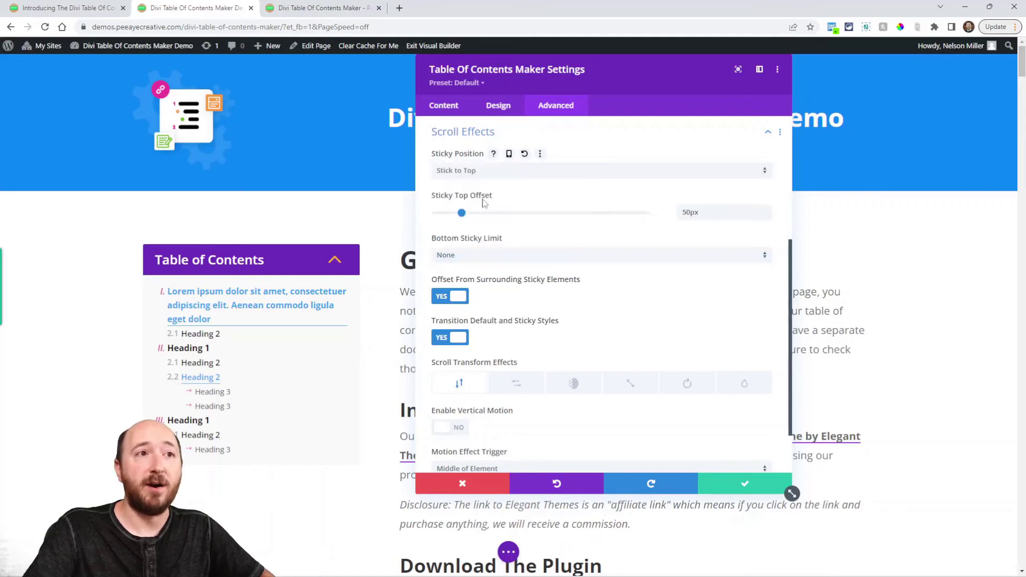
Keep the Sticky Top Offset at 50px and return to the Advanced scroll settings.
{"action": "double_click", "coordinate": [700, 212]}
{"action": "left_click", "coordinate": [722, 208]}
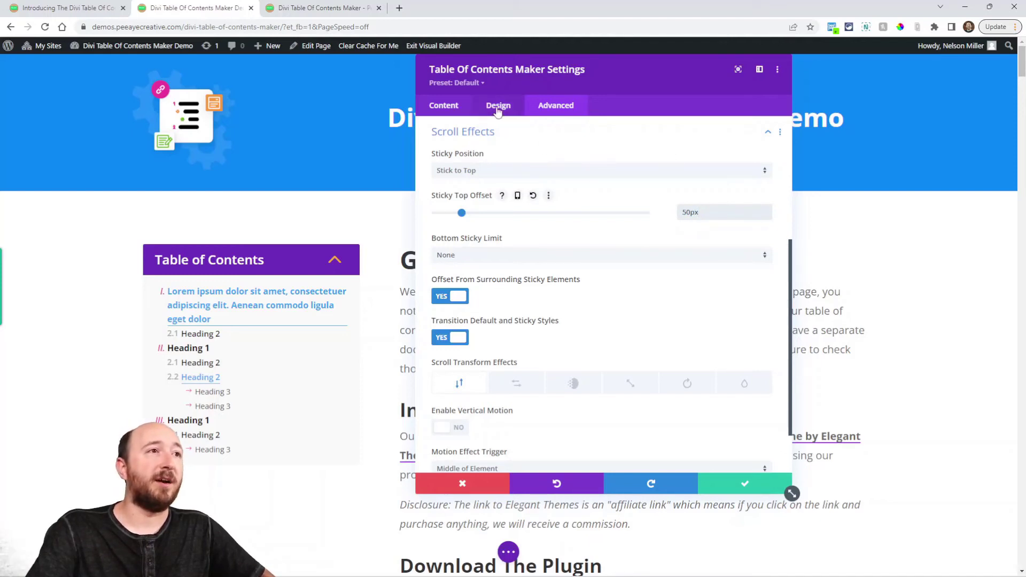
{"action": "left_click", "coordinate": [443, 106]}
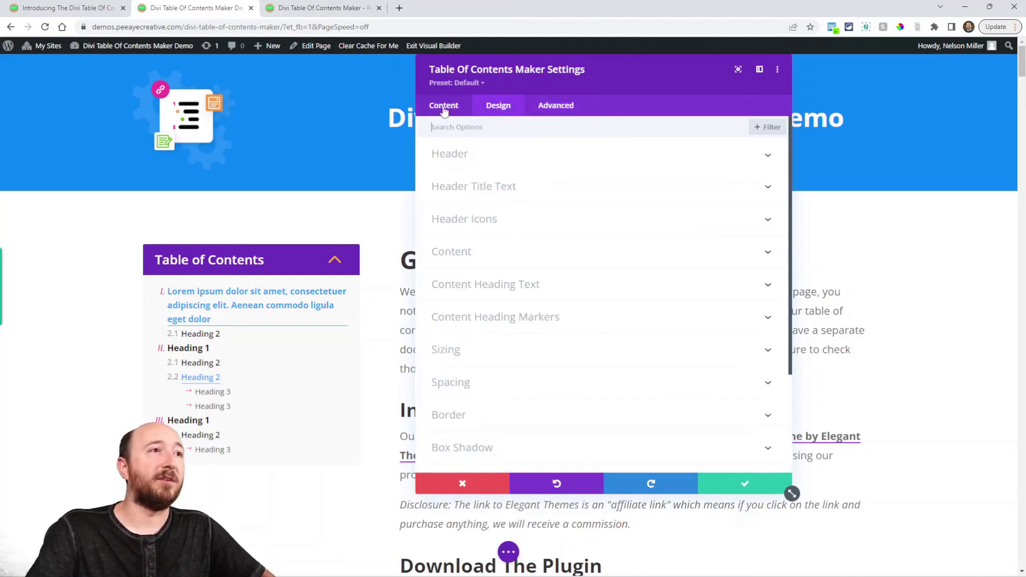
{"action": "left_click", "coordinate": [498, 106]}
{"action": "left_click", "coordinate": [556, 105]}
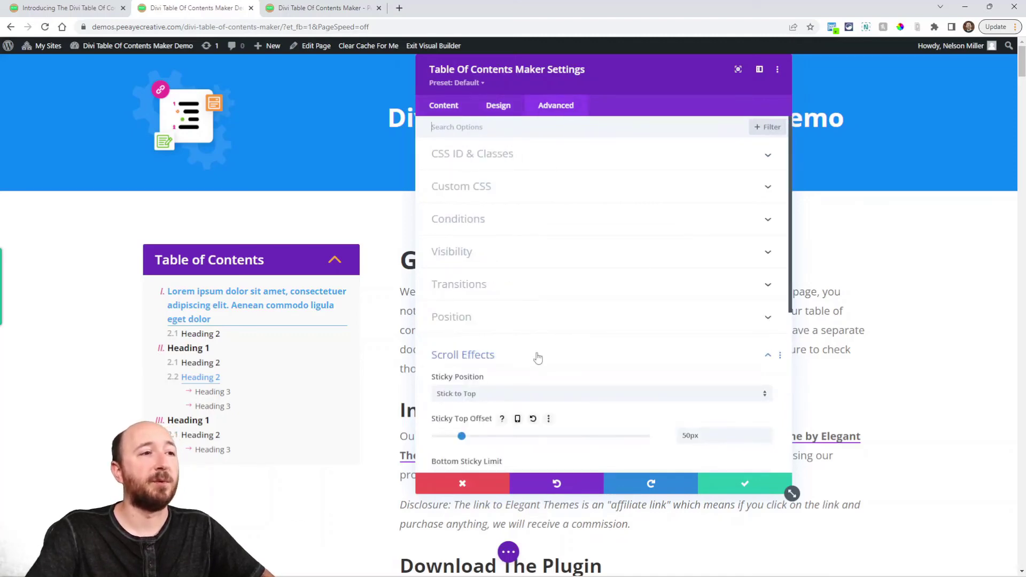
Save the changes and follow the TOC link to 'Add The Module To Your Layout'.
{"action": "left_click", "coordinate": [745, 484]}
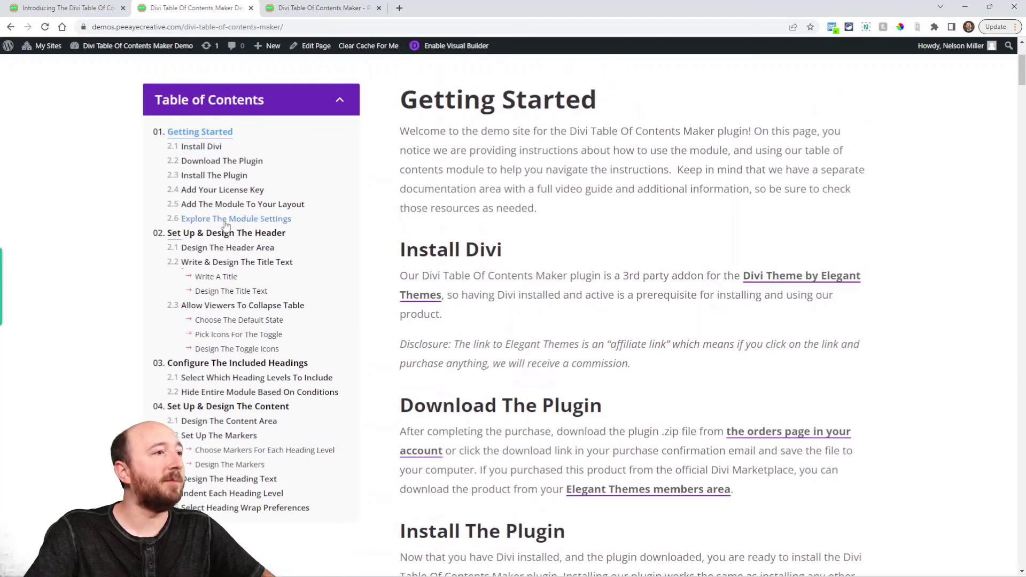
{"action": "left_click", "coordinate": [216, 206]}
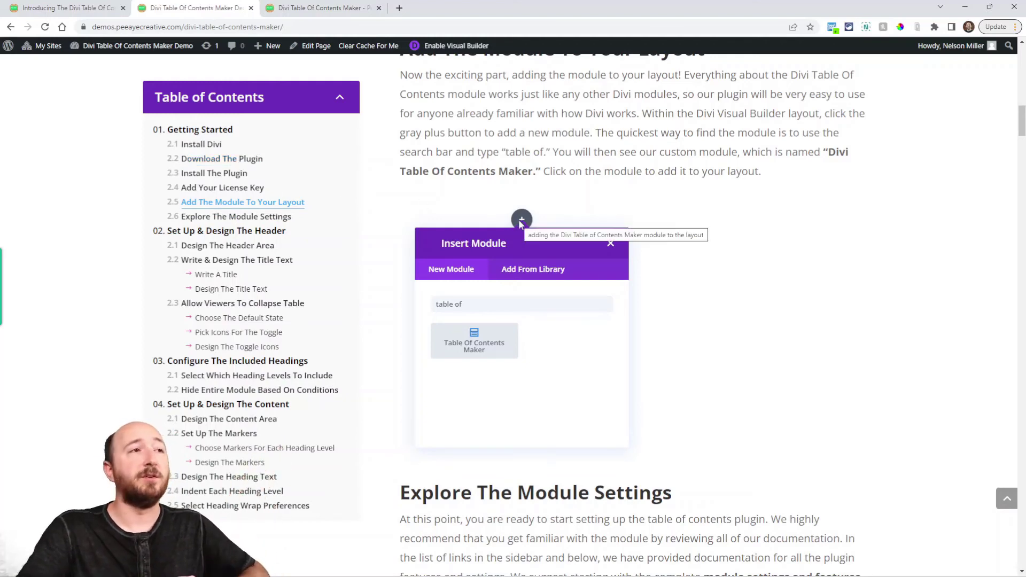
{"action": "scroll", "coordinate": [481, 257], "scroll_direction": "up", "scroll_amount": 15}
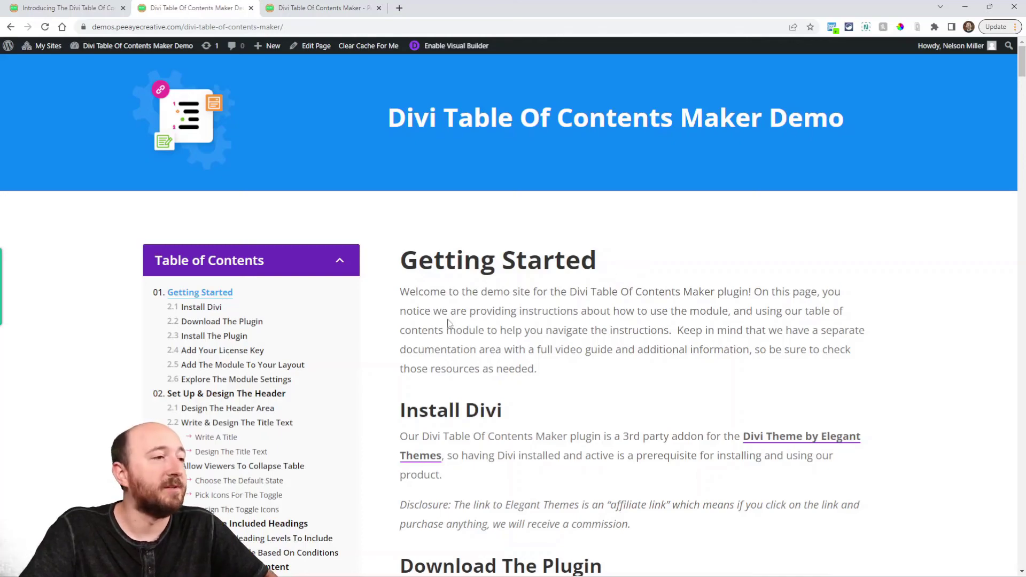
Scroll through the live page as the pinned table of contents highlights each section.
{"action": "scroll", "coordinate": [449, 323], "scroll_direction": "down", "scroll_amount": 2}
{"action": "scroll", "coordinate": [558, 324], "scroll_direction": "down", "scroll_amount": 20}
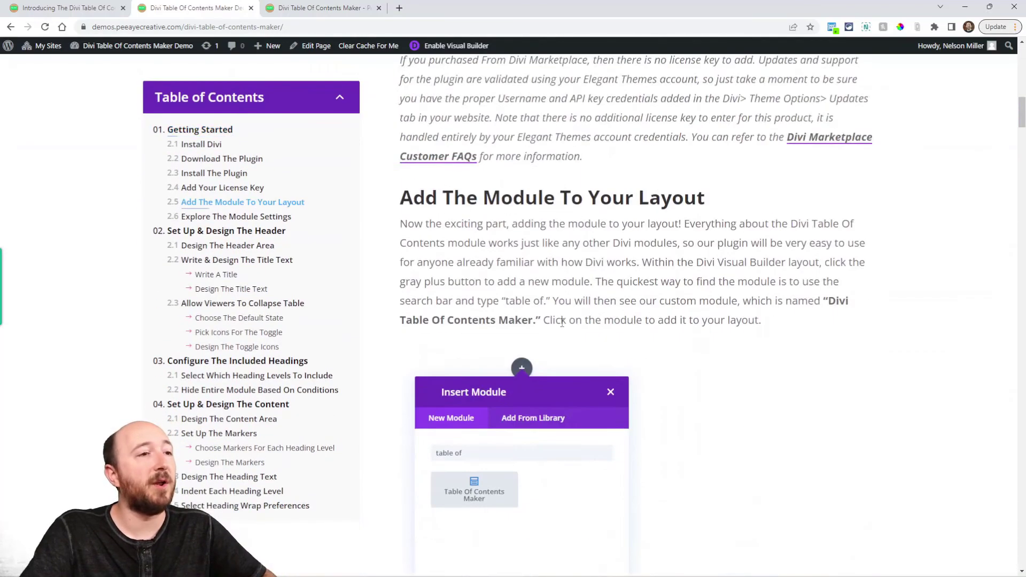
{"action": "scroll", "coordinate": [518, 314], "scroll_direction": "up", "scroll_amount": 4}
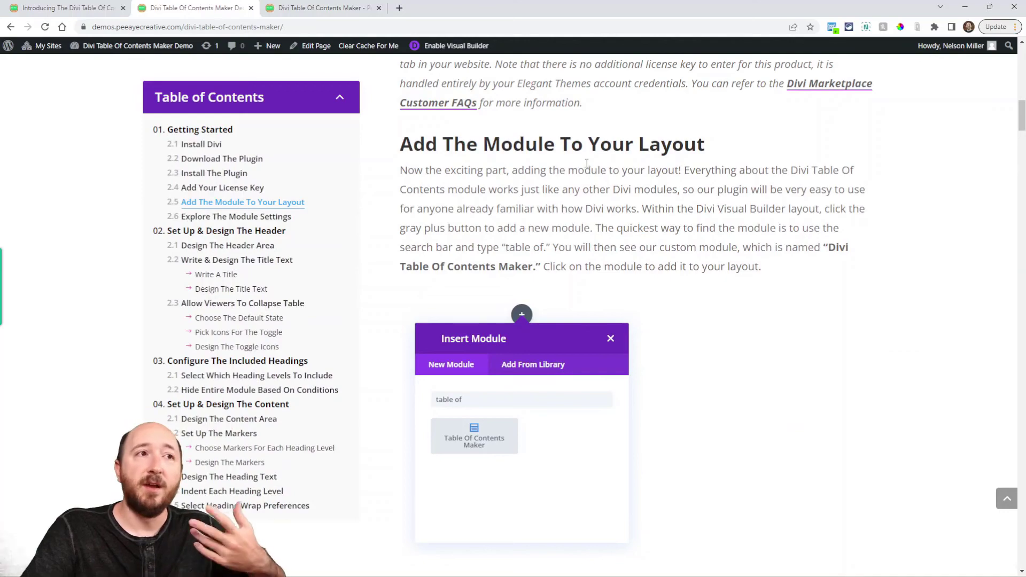
{"action": "scroll", "coordinate": [586, 163], "scroll_direction": "down", "scroll_amount": 12}
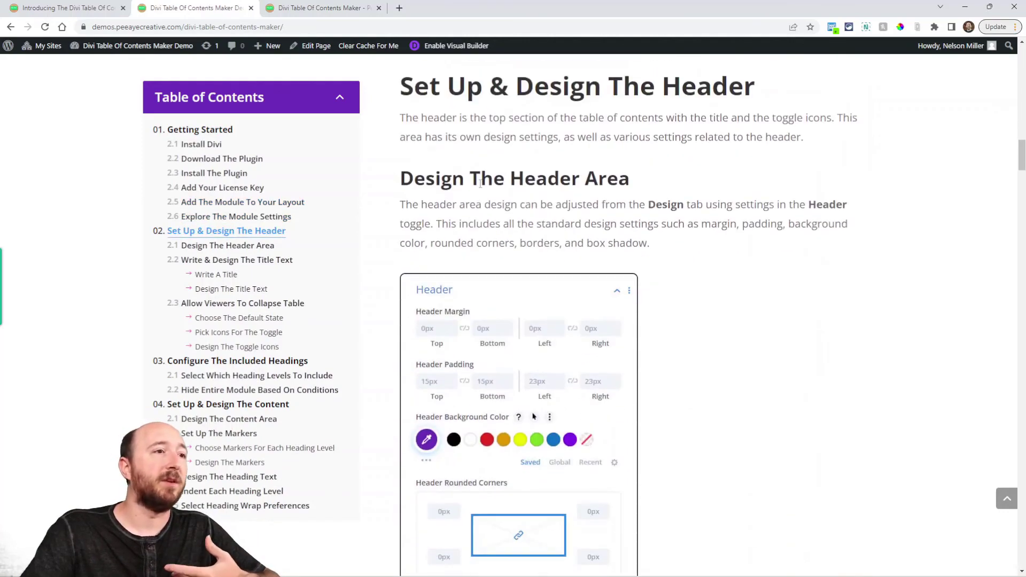
{"action": "scroll", "coordinate": [480, 184], "scroll_direction": "down", "scroll_amount": 20}
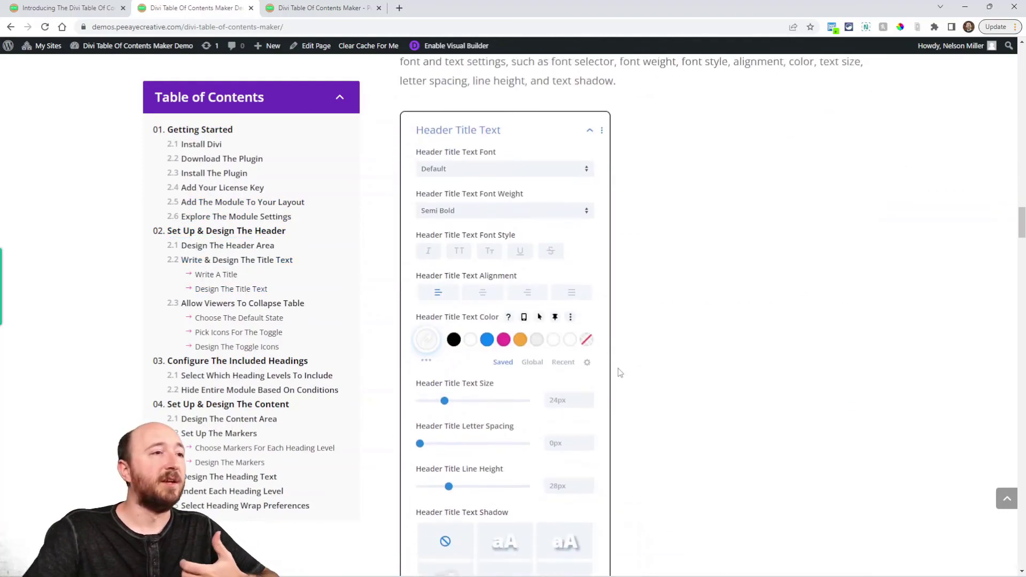
{"action": "scroll", "coordinate": [620, 372], "scroll_direction": "down", "scroll_amount": 20}
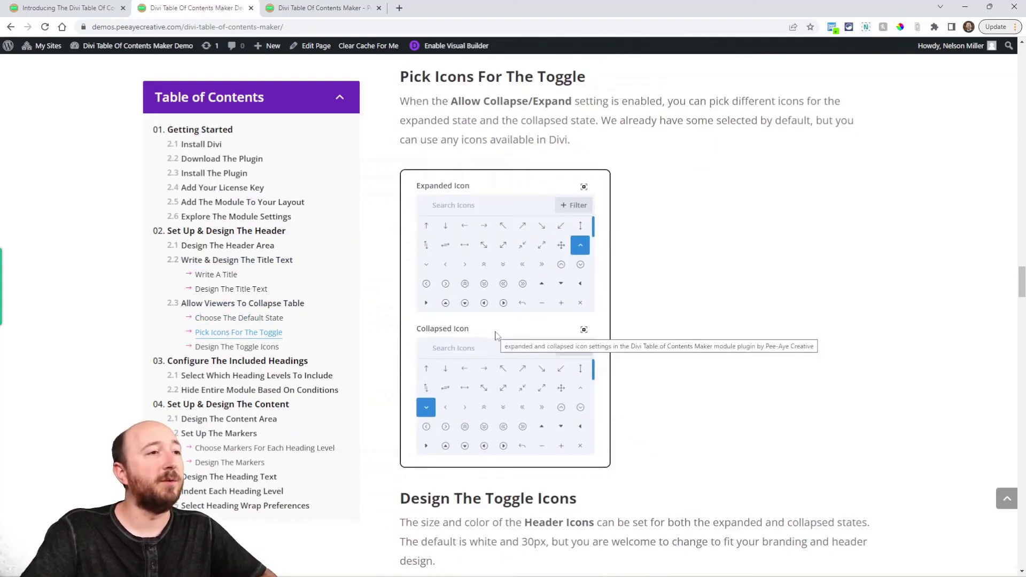
{"action": "scroll", "coordinate": [535, 335], "scroll_direction": "down", "scroll_amount": 15}
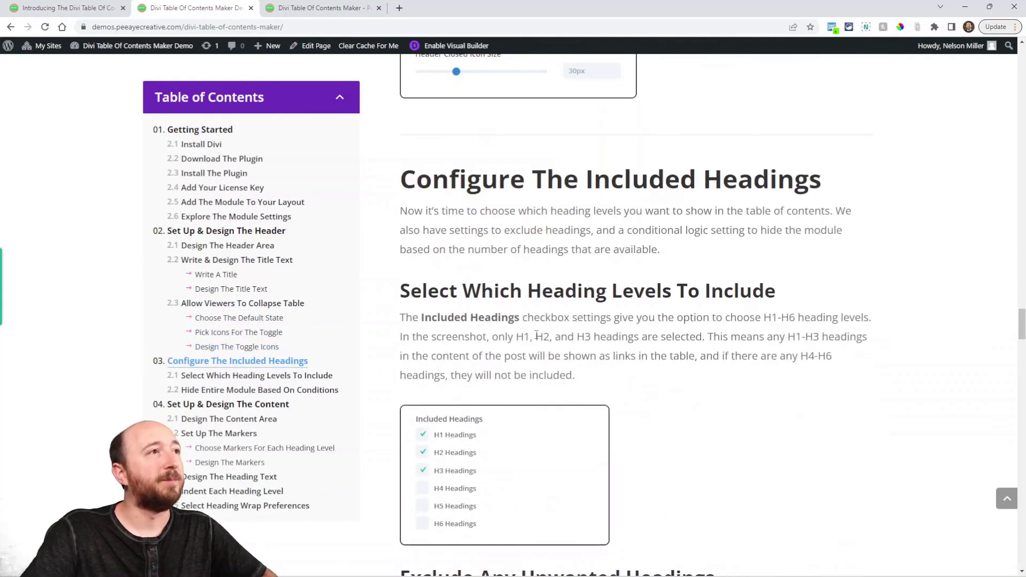